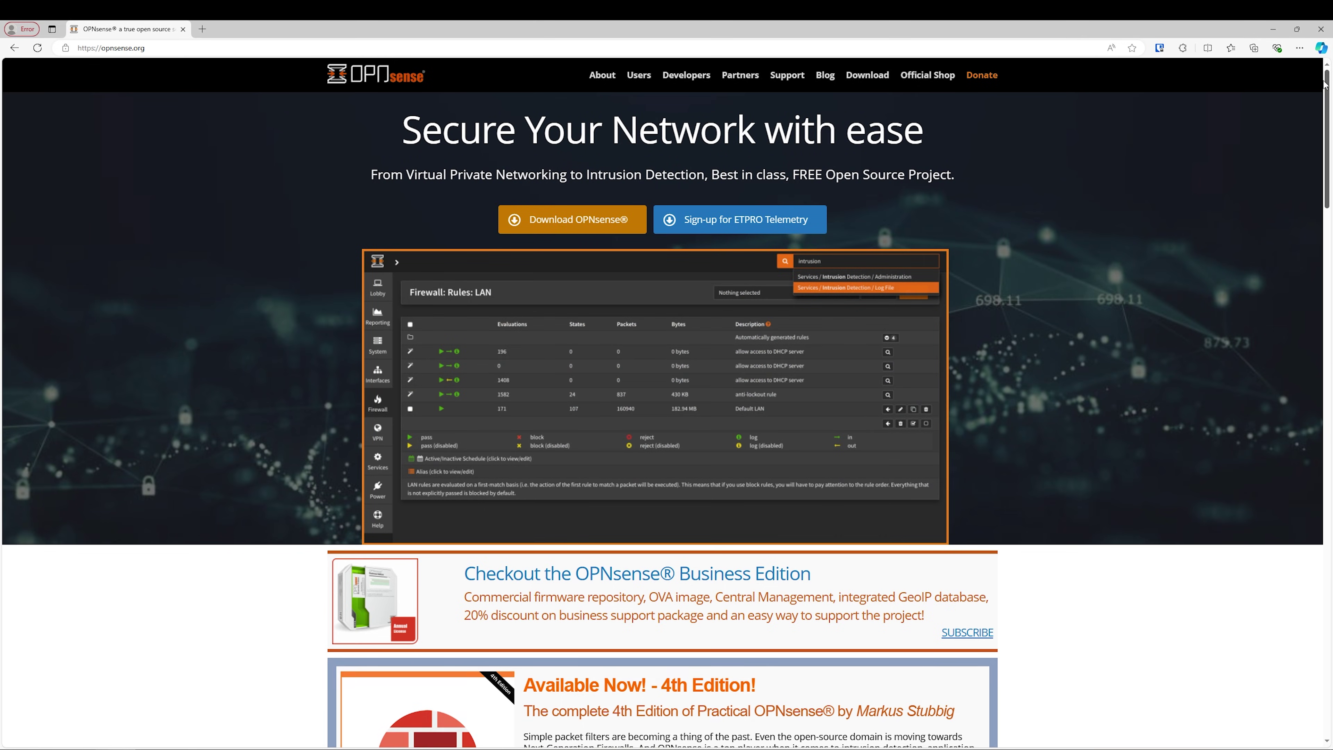
# Scroll the Hardware sizing & setup page down to the Reasonable and Recommended spec tables (1.5 GHz multi-core, 8 GB RAM, 120 GB SSD).
pyautogui.moveTo(1323, 84); pyautogui.dragTo(1309, 420)
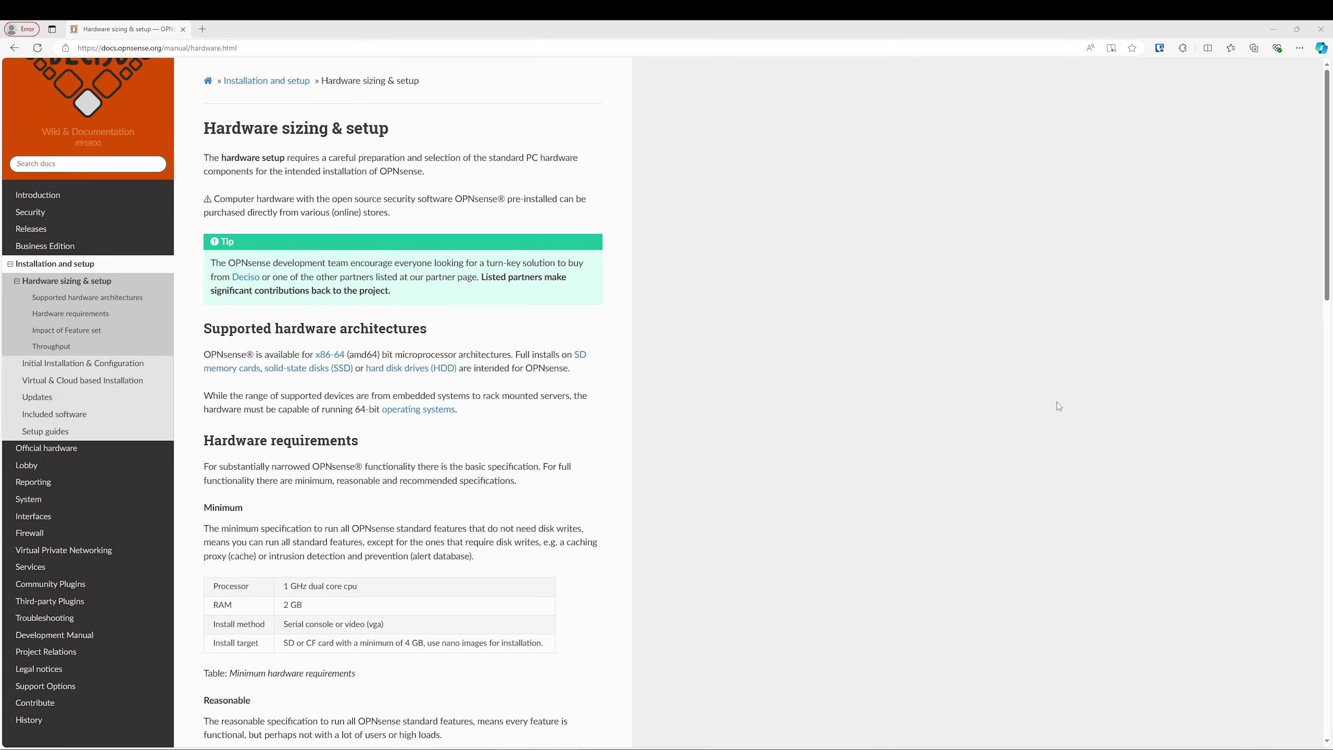
pyautogui.scroll(-4, 1053, 406)
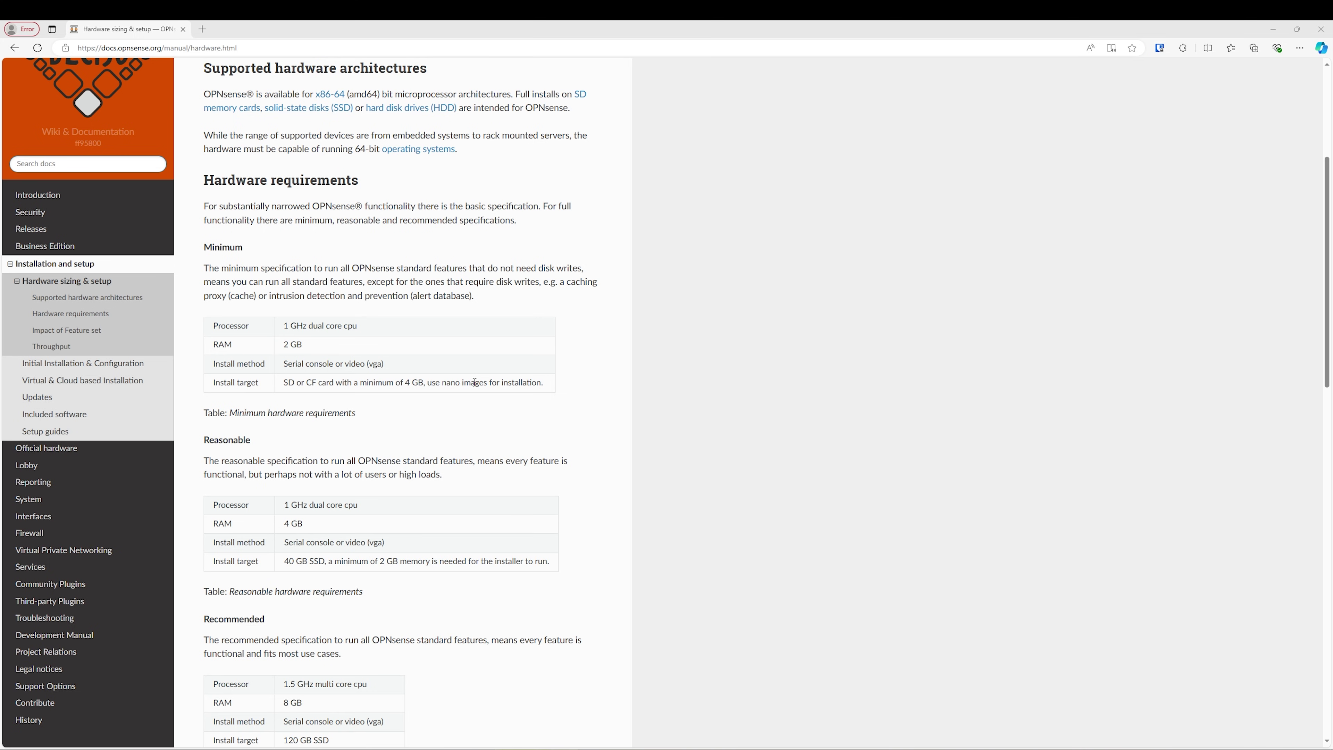
pyautogui.scroll(-6, 689, 417)
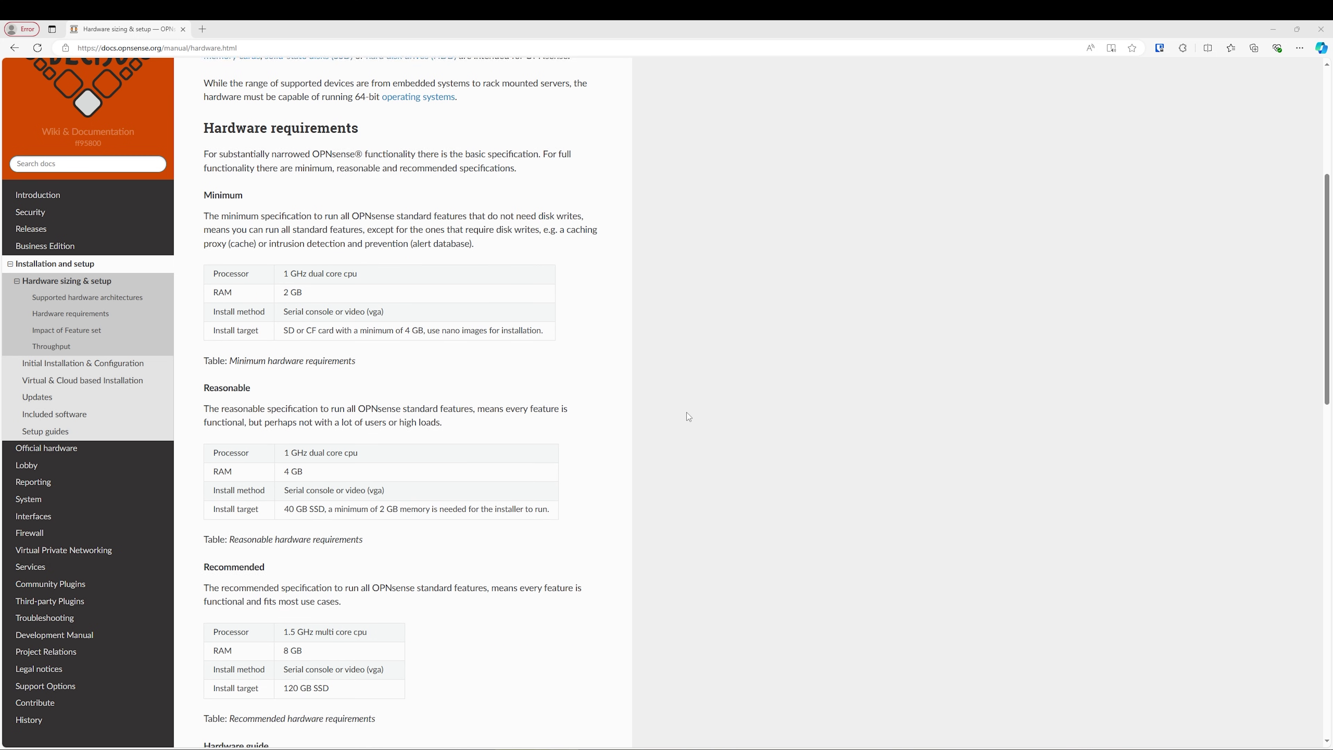
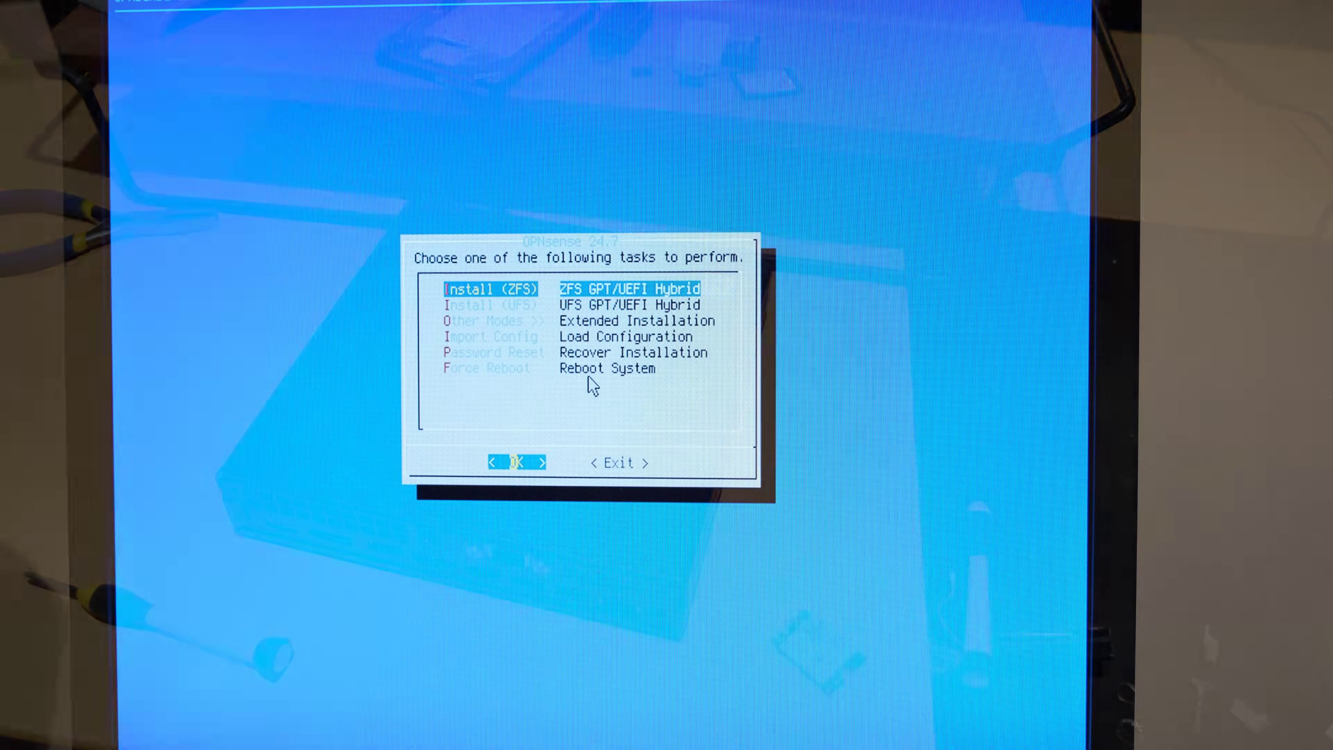
# Install OPNsense with UFS on the Samsung nda0 disk, keeping the 8GB swap and confirming the wipe.
pyautogui.press('Down')
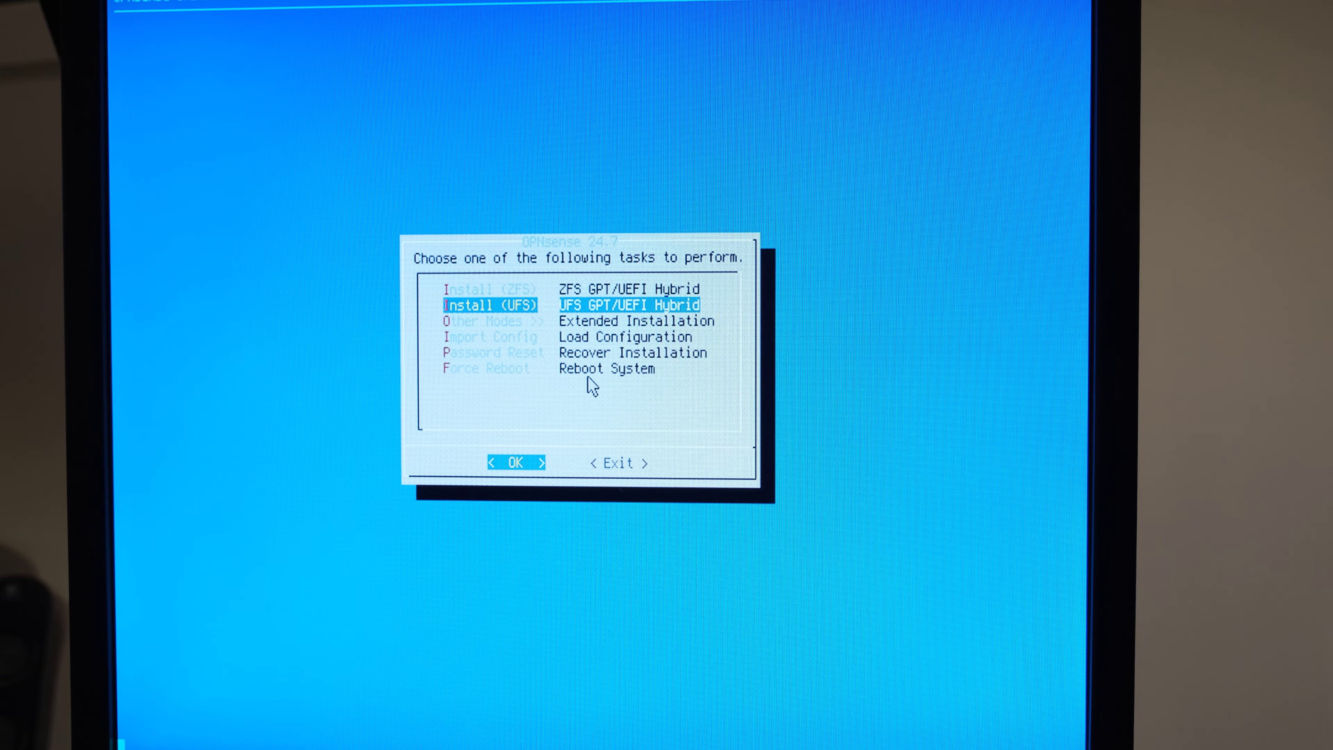
pyautogui.press('Return')
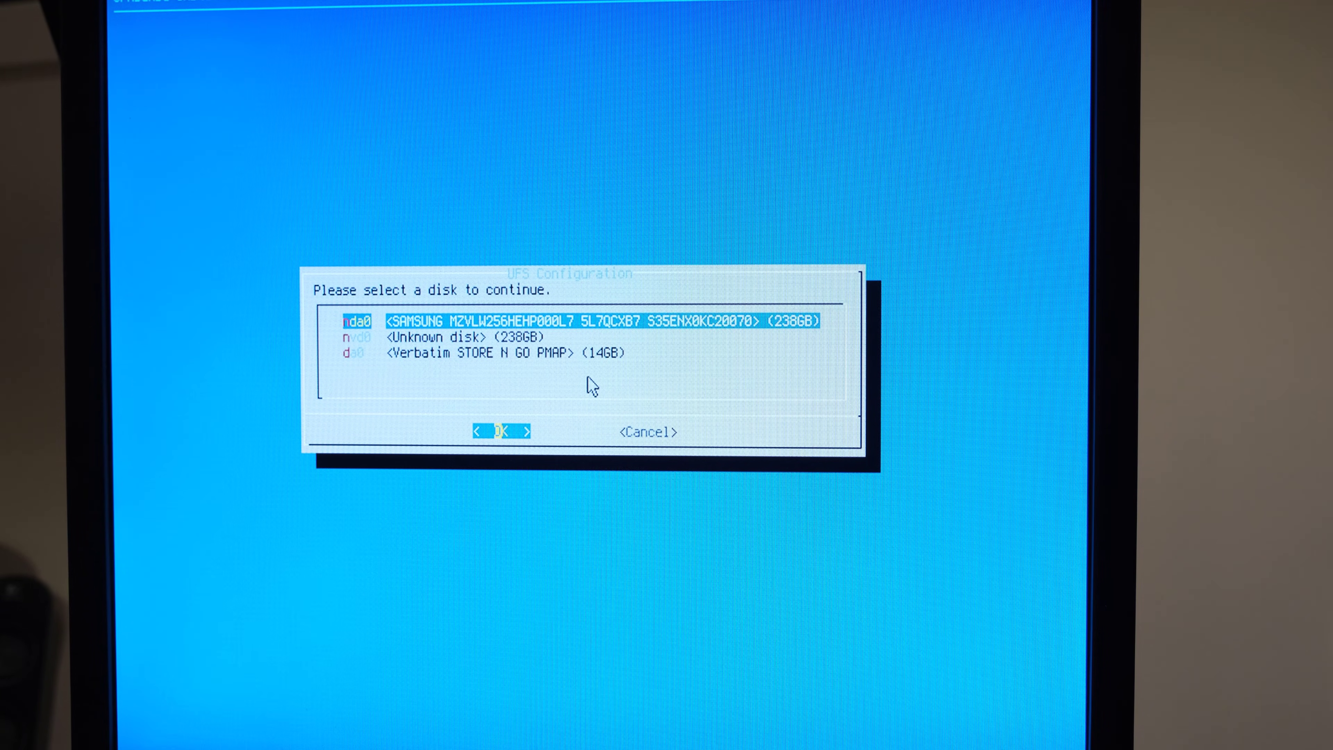
pyautogui.press('Return')
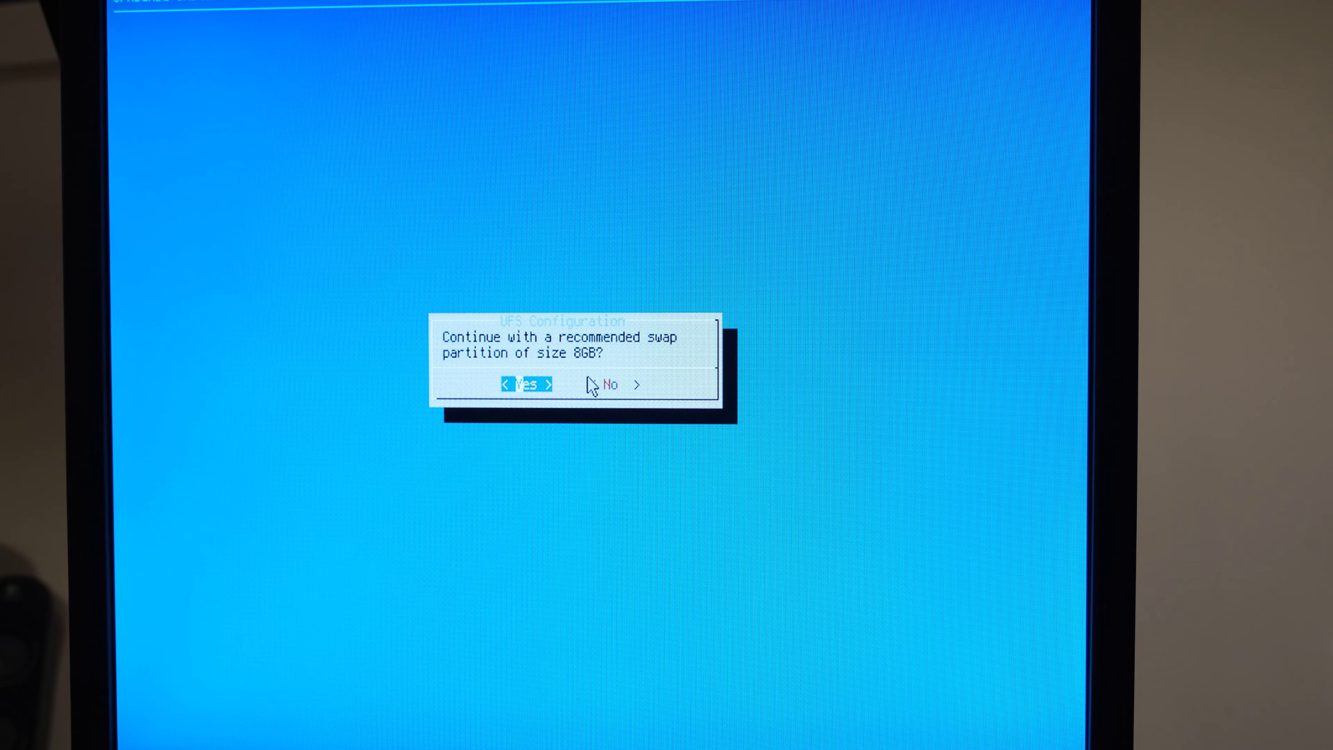
pyautogui.press('Return')
pyautogui.press('Left')
pyautogui.press('Return')
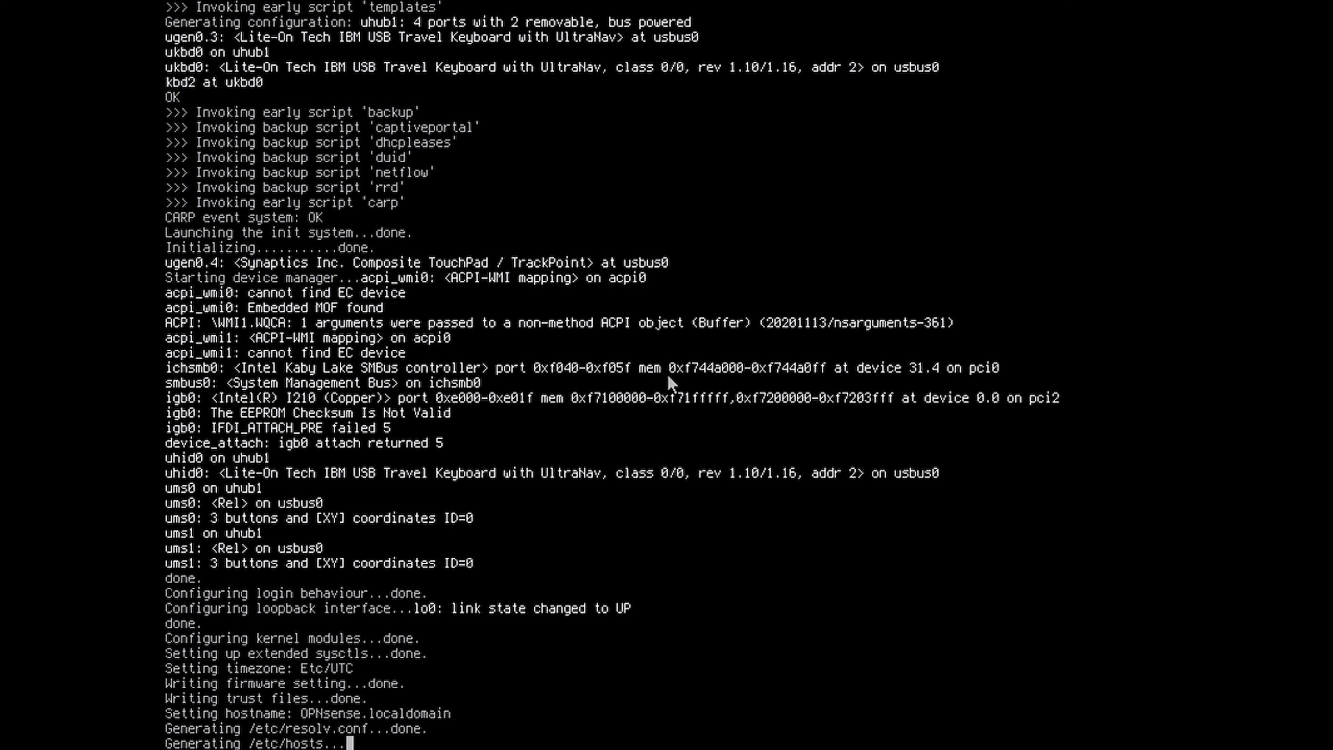
# Assign interfaces via option 1, declining LAGGs and VLANs, leaving WAN blank and auto-detecting LAN.
pyautogui.write('1')
pyautogui.press('Return')
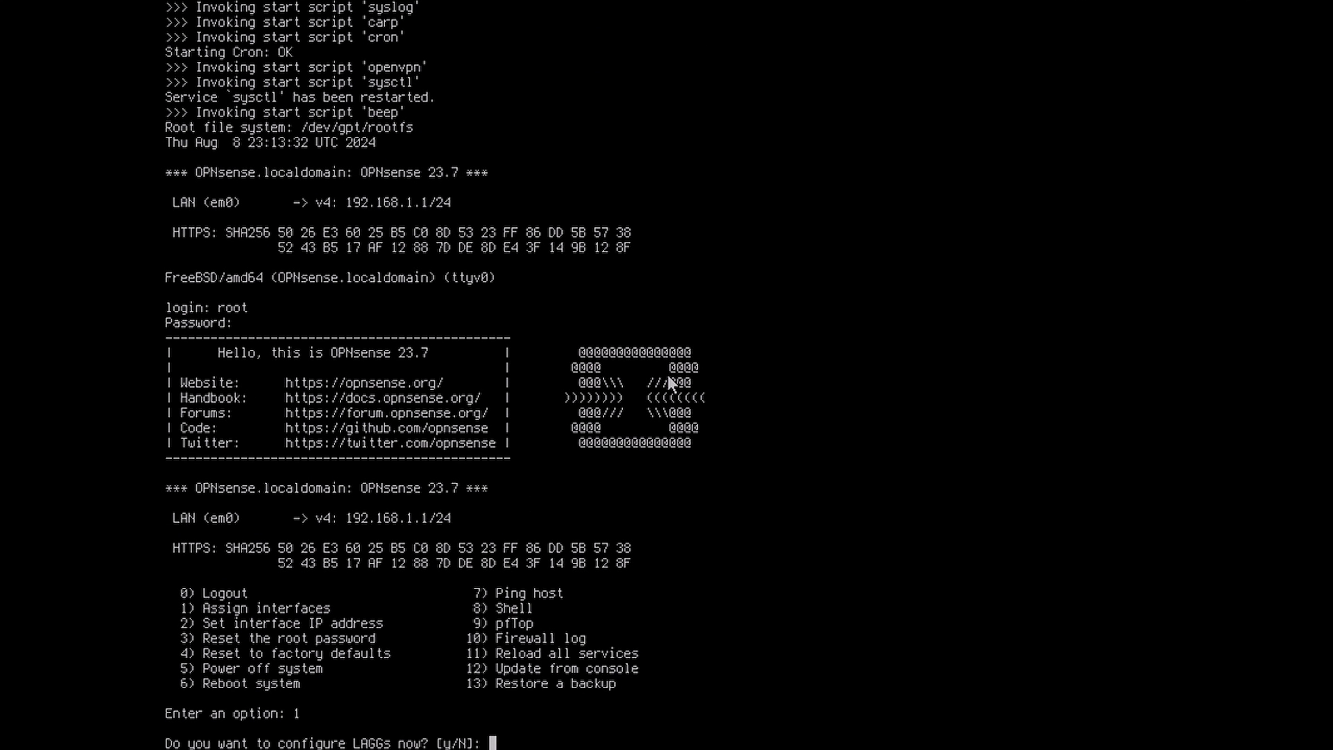
pyautogui.write('n')
pyautogui.press('Return')
pyautogui.write('n')
pyautogui.press('Return')
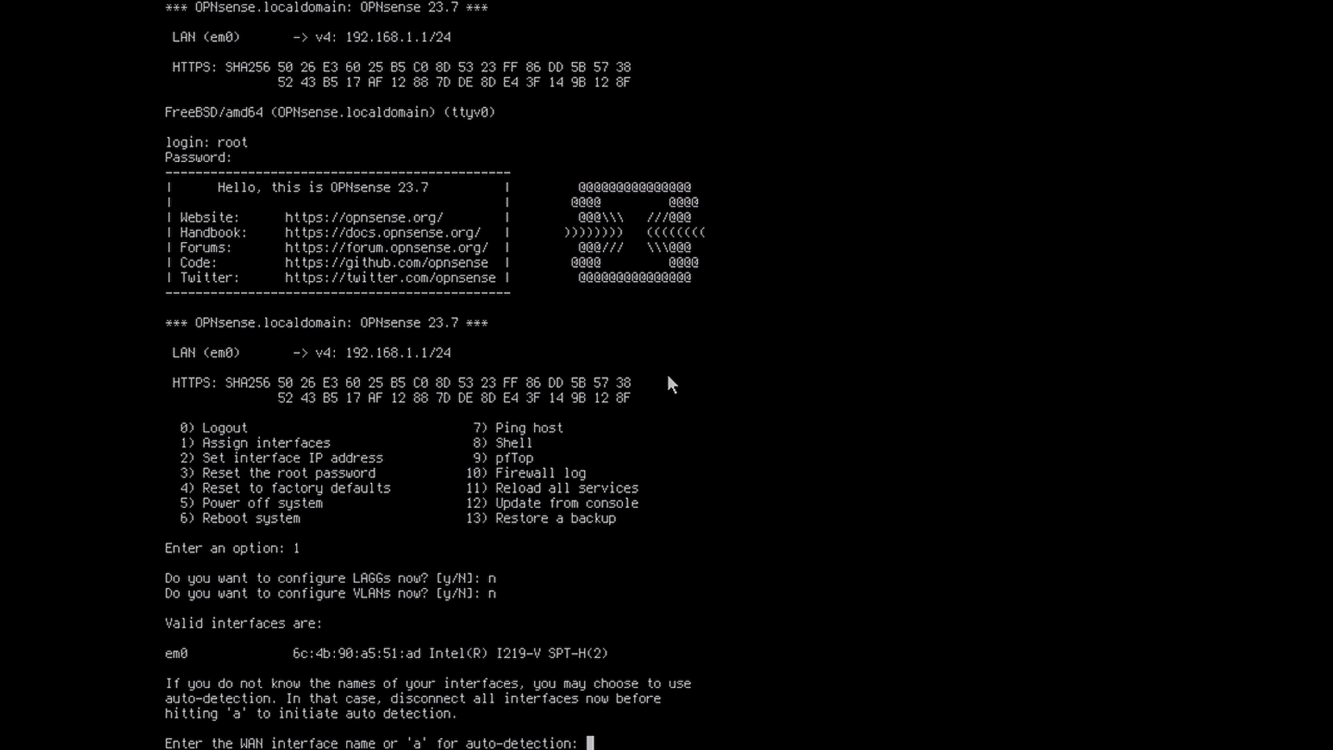
pyautogui.press('Return')
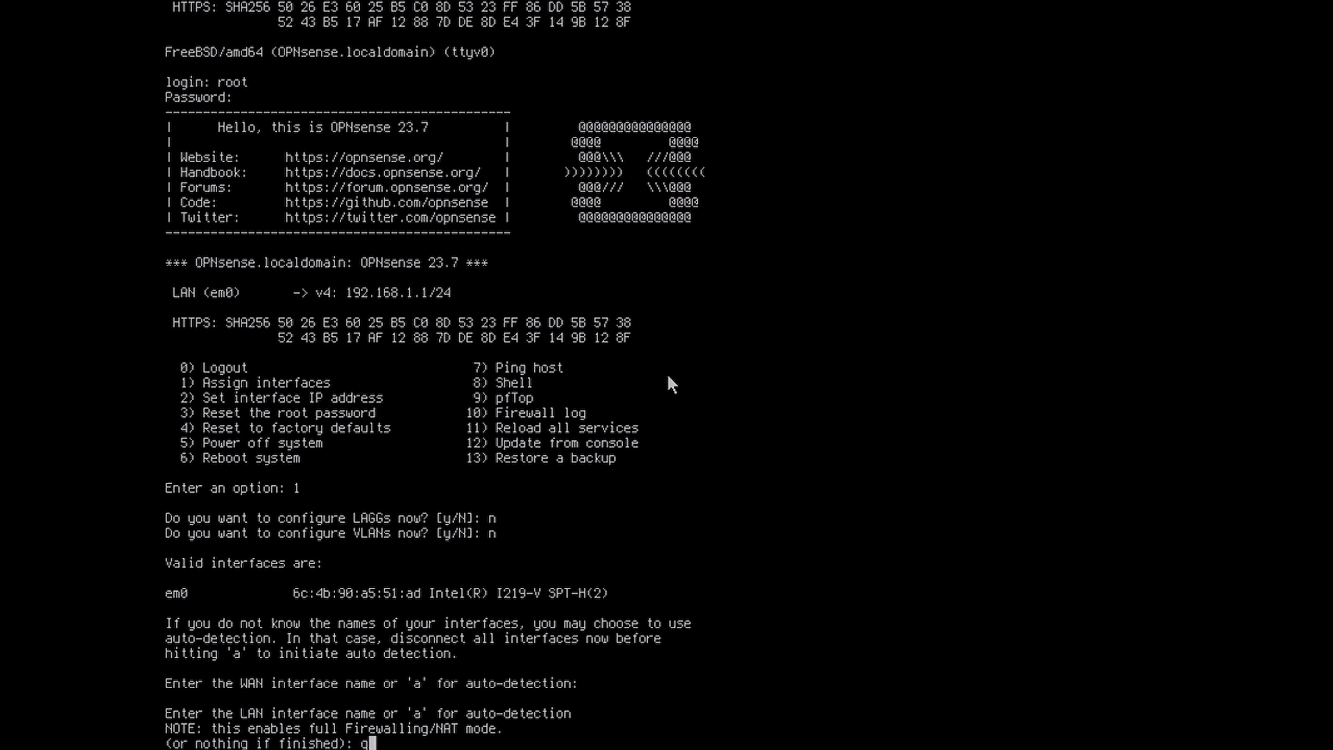
pyautogui.press('Return')
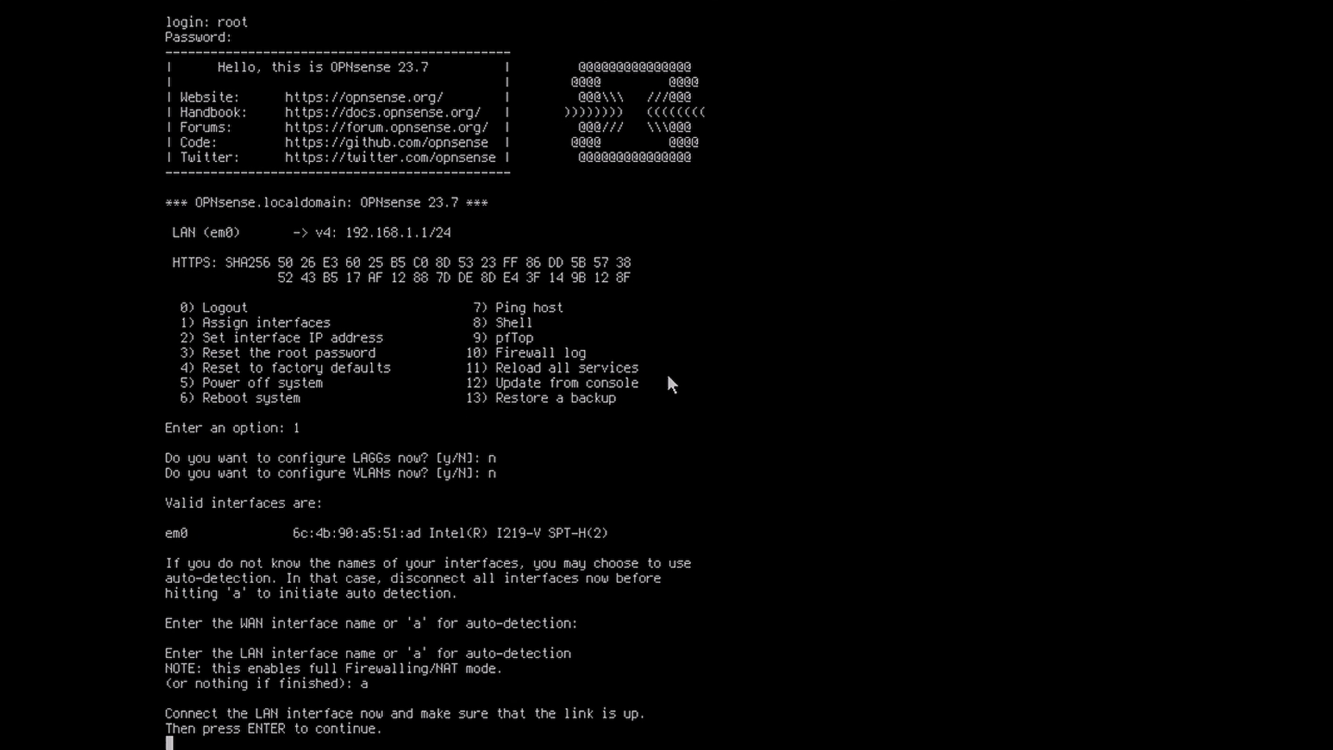
pyautogui.press('Return')
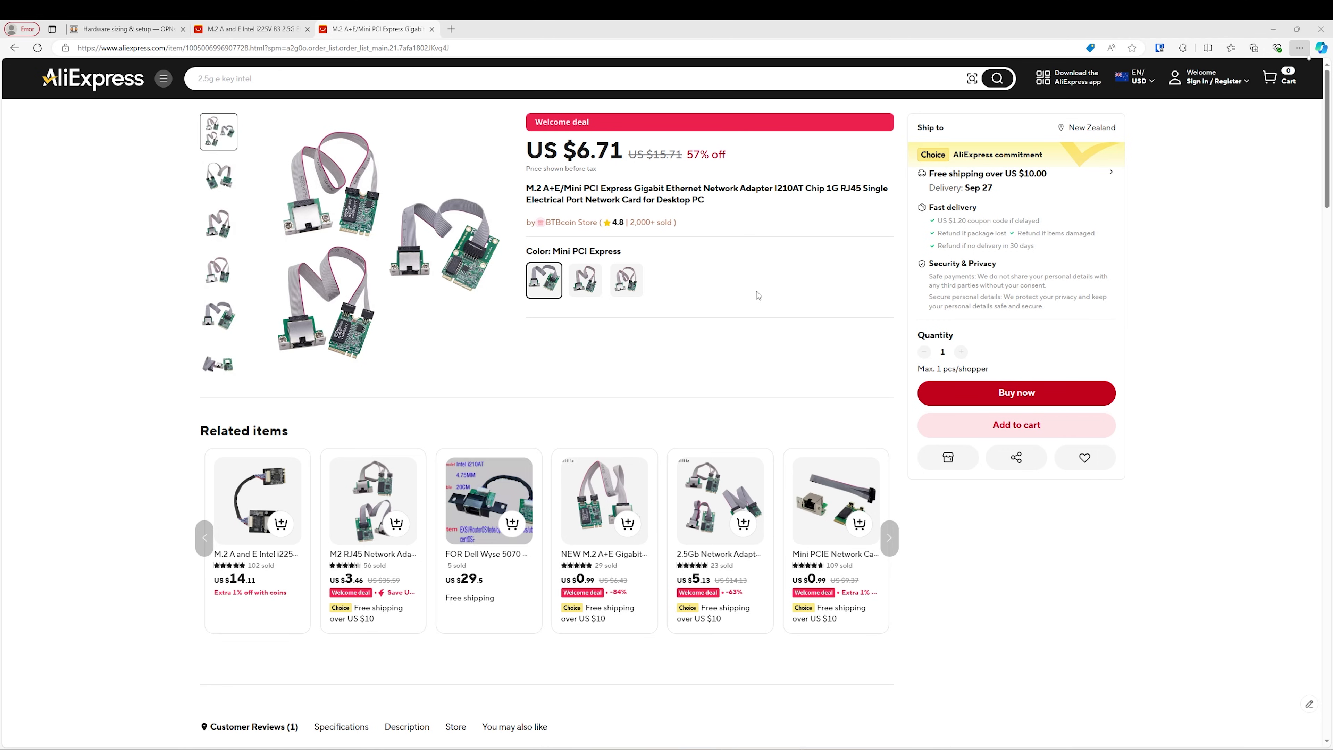
# Check the I210AT adapter's chip model and supported operating systems, then bring up the $14.11 i225V B3 listing.
pyautogui.moveTo(740, 187); pyautogui.dragTo(788, 193)
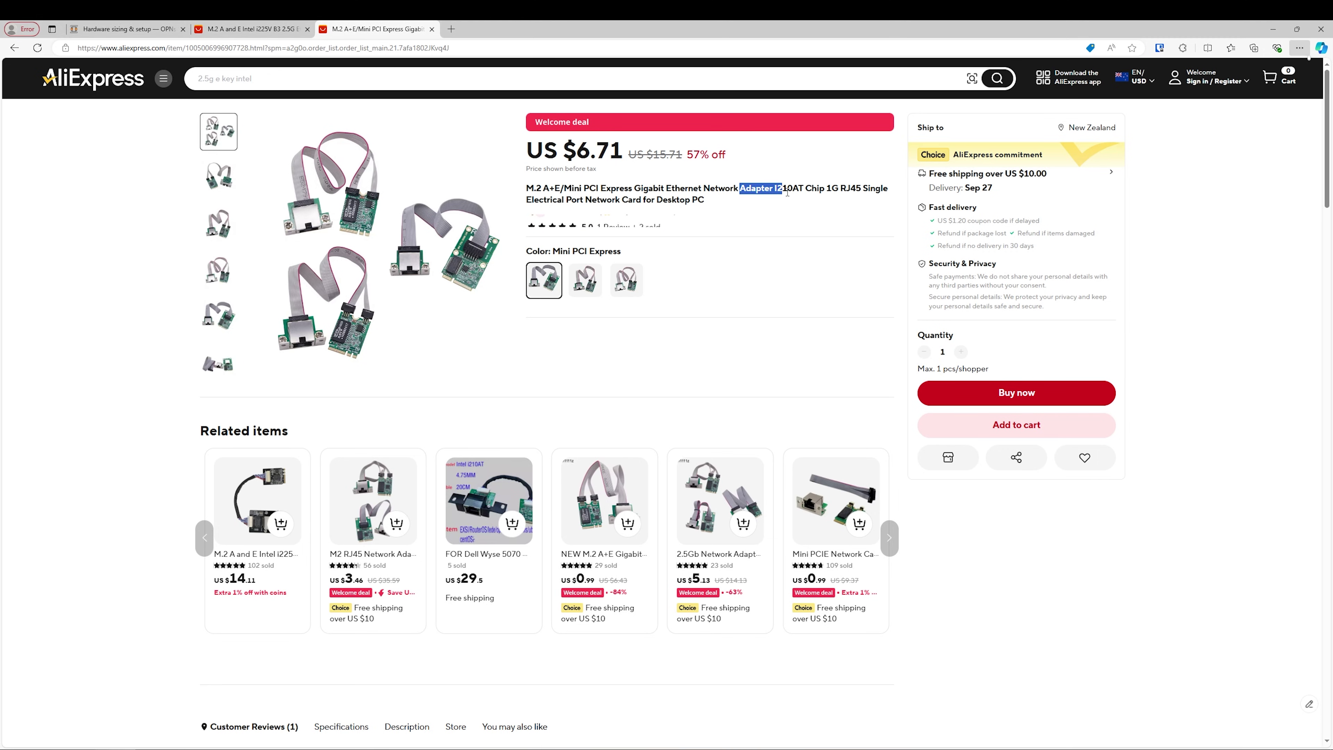
pyautogui.scroll(-10, 882, 365)
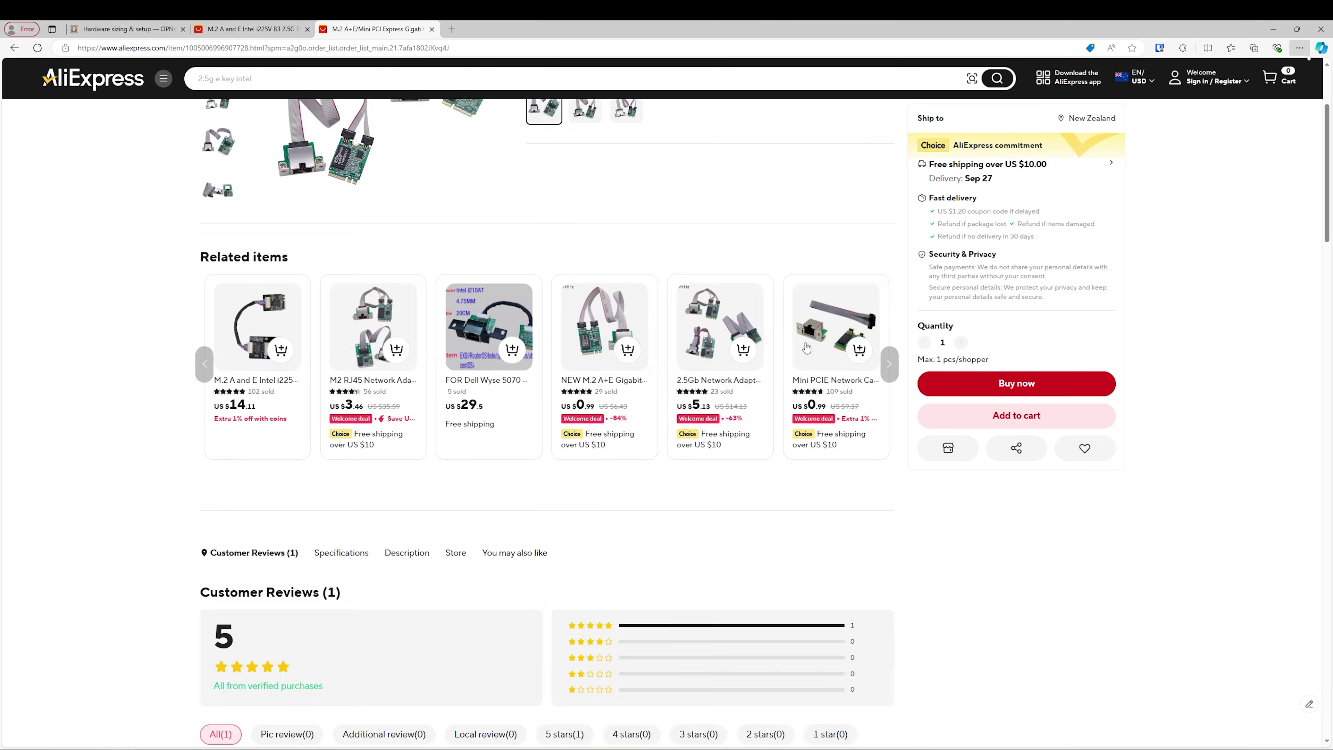
pyautogui.scroll(-10, 804, 345)
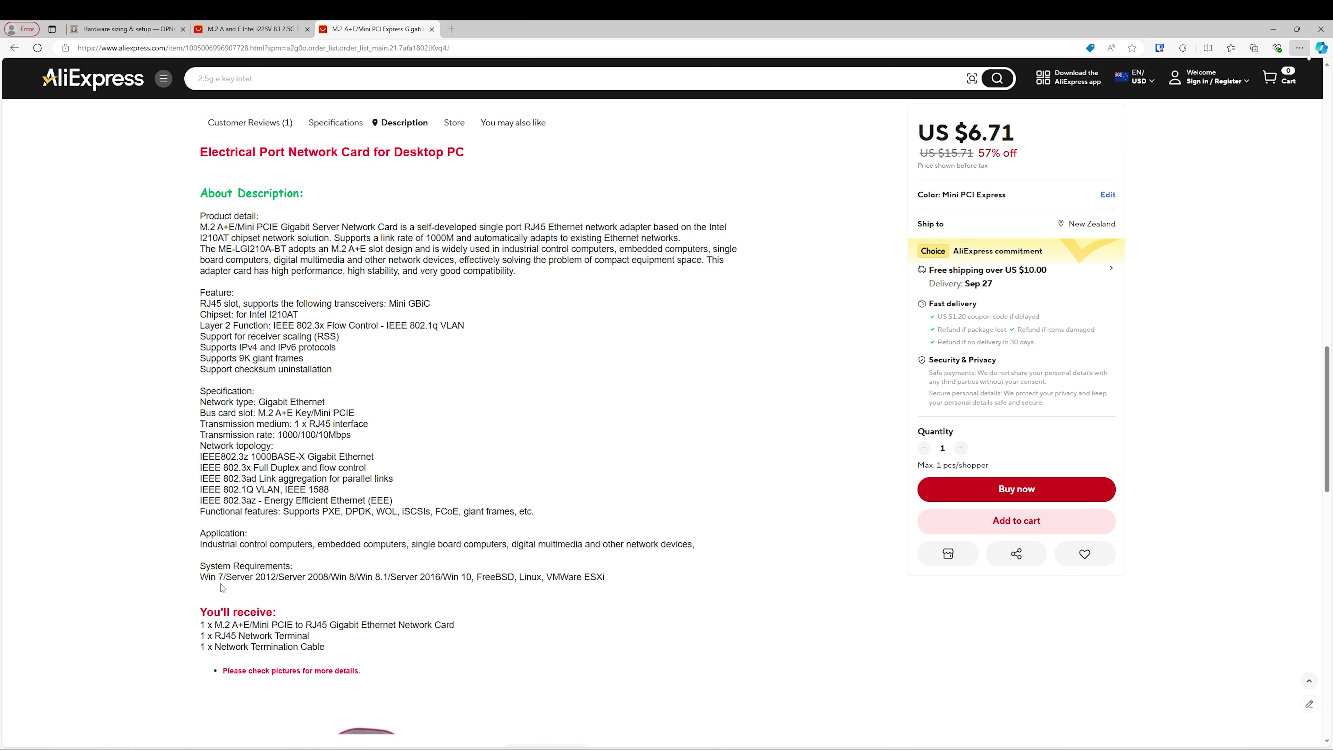
pyautogui.tripleClick(602, 578)
pyautogui.click(469, 437)
pyautogui.click(419, 383)
pyautogui.click(267, 24)
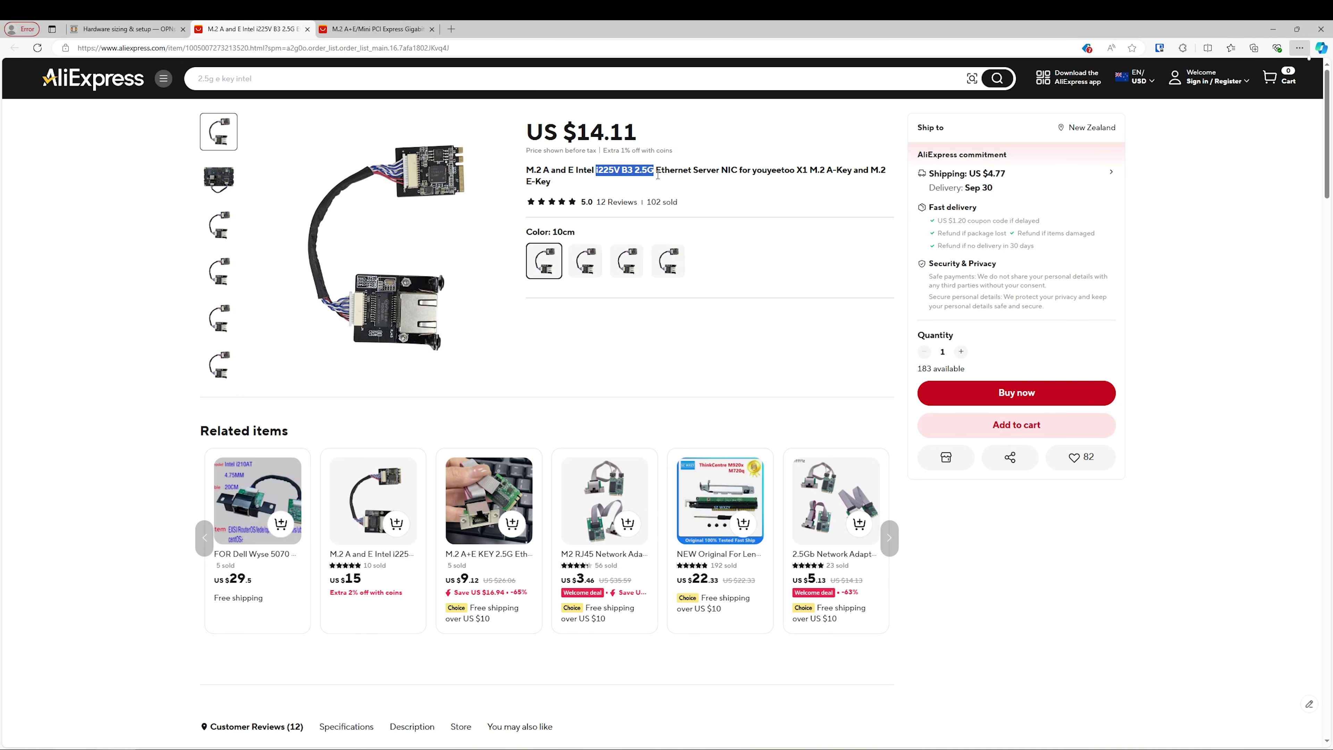
pyautogui.scroll(-6, 695, 321)
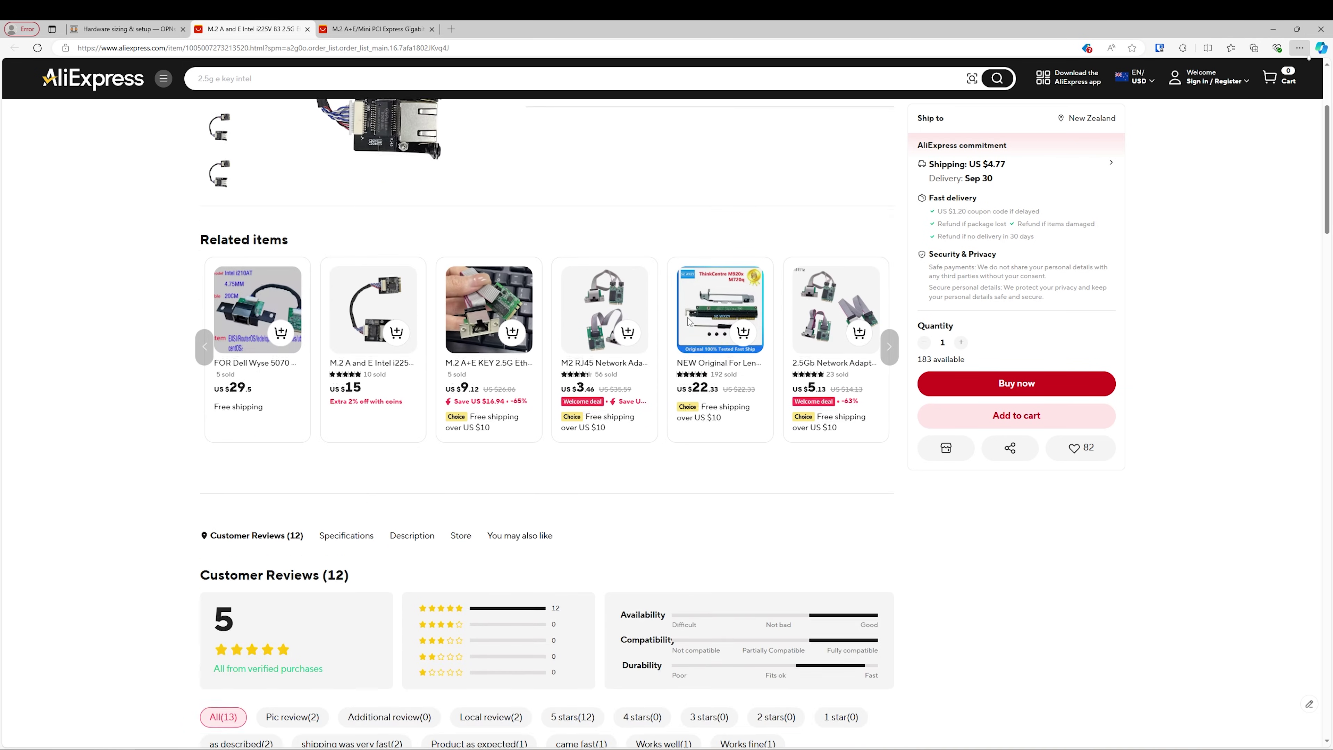
pyautogui.scroll(-4, 689, 321)
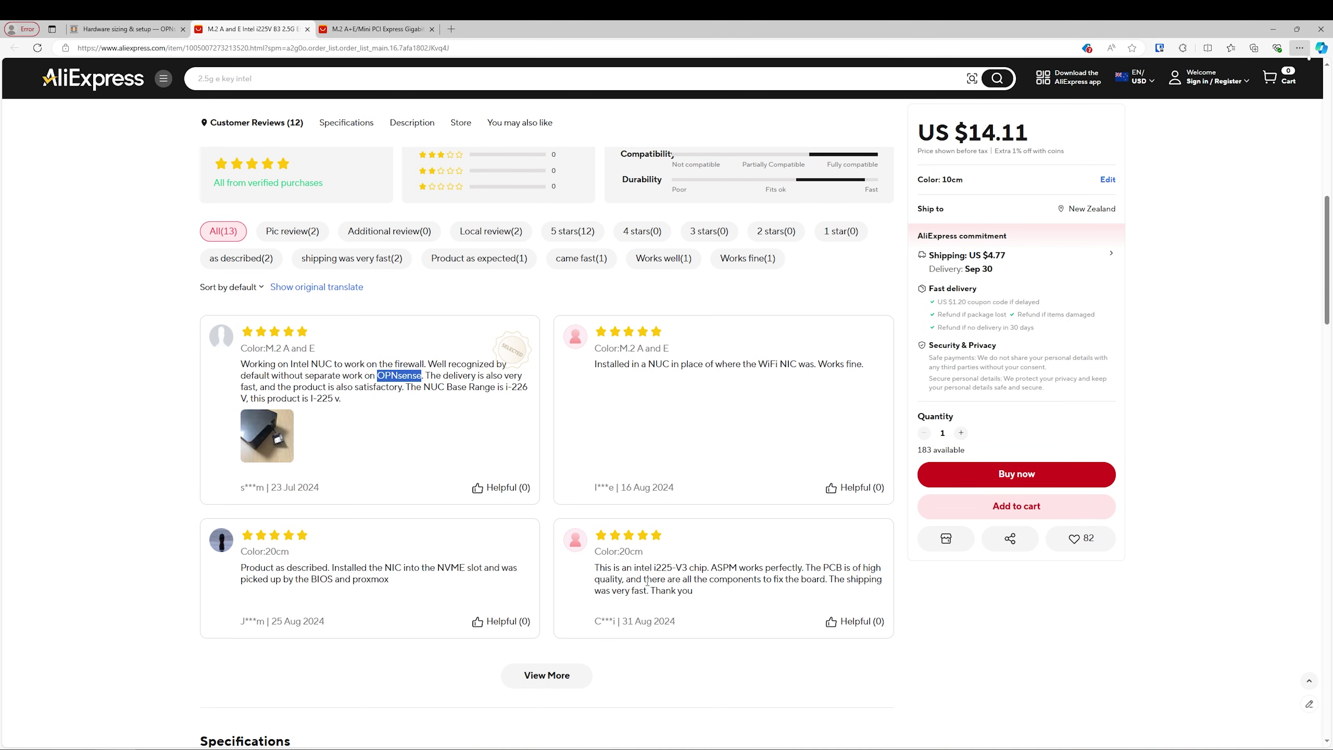
pyautogui.scroll(-5, 629, 567)
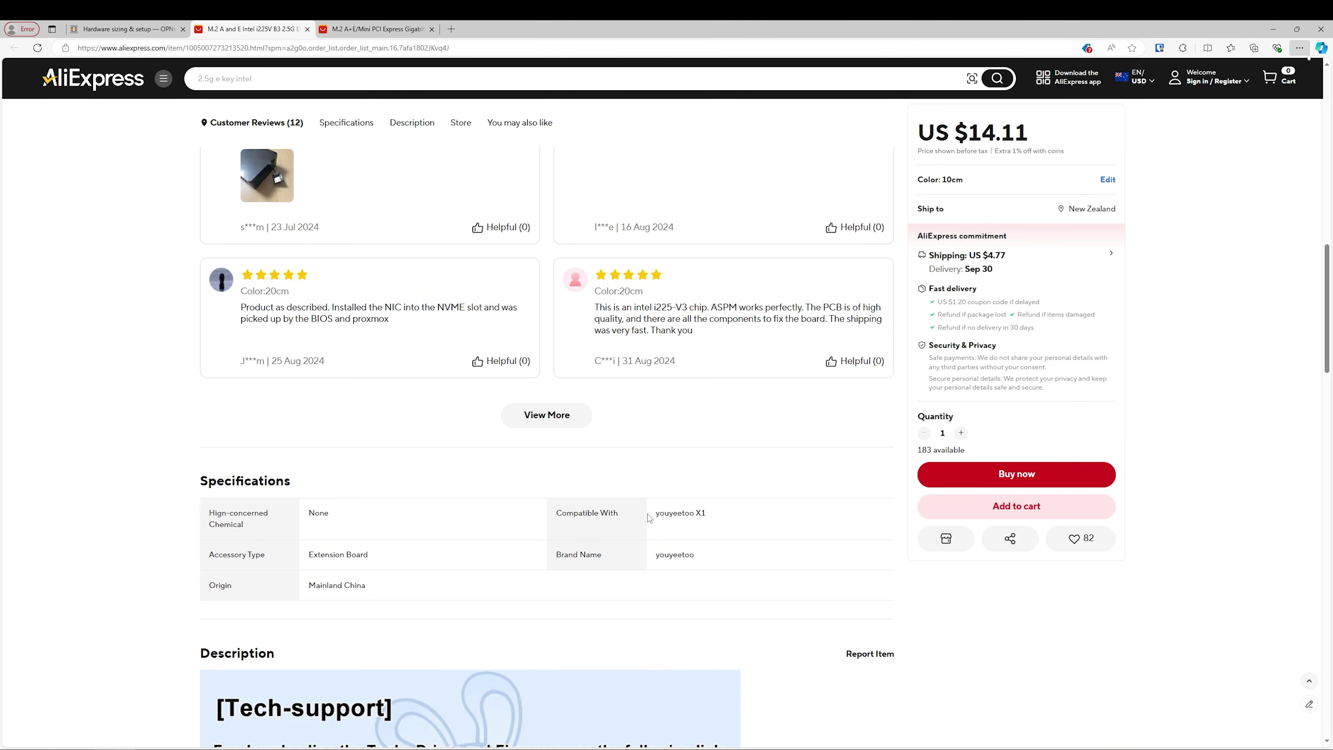
pyautogui.scroll(-14, 419, 313)
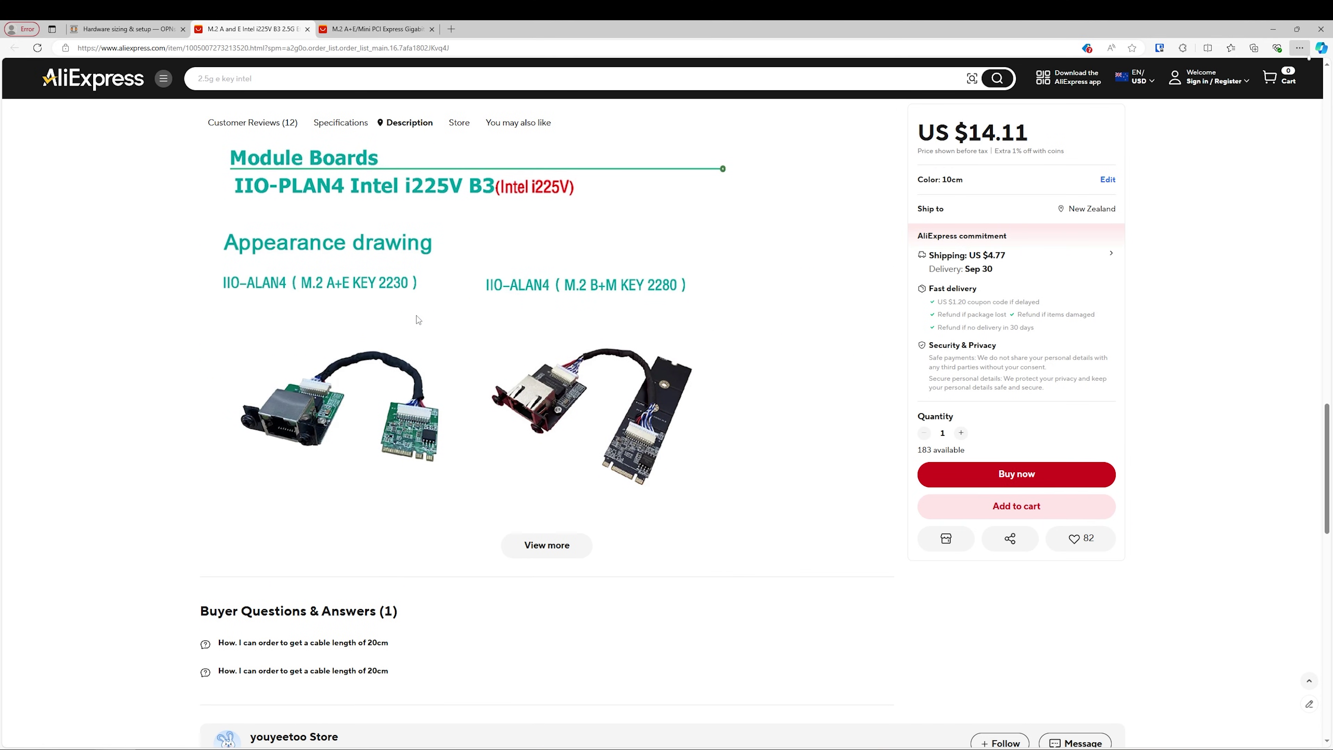
pyautogui.scroll(-14, 418, 320)
pyautogui.press('Home')
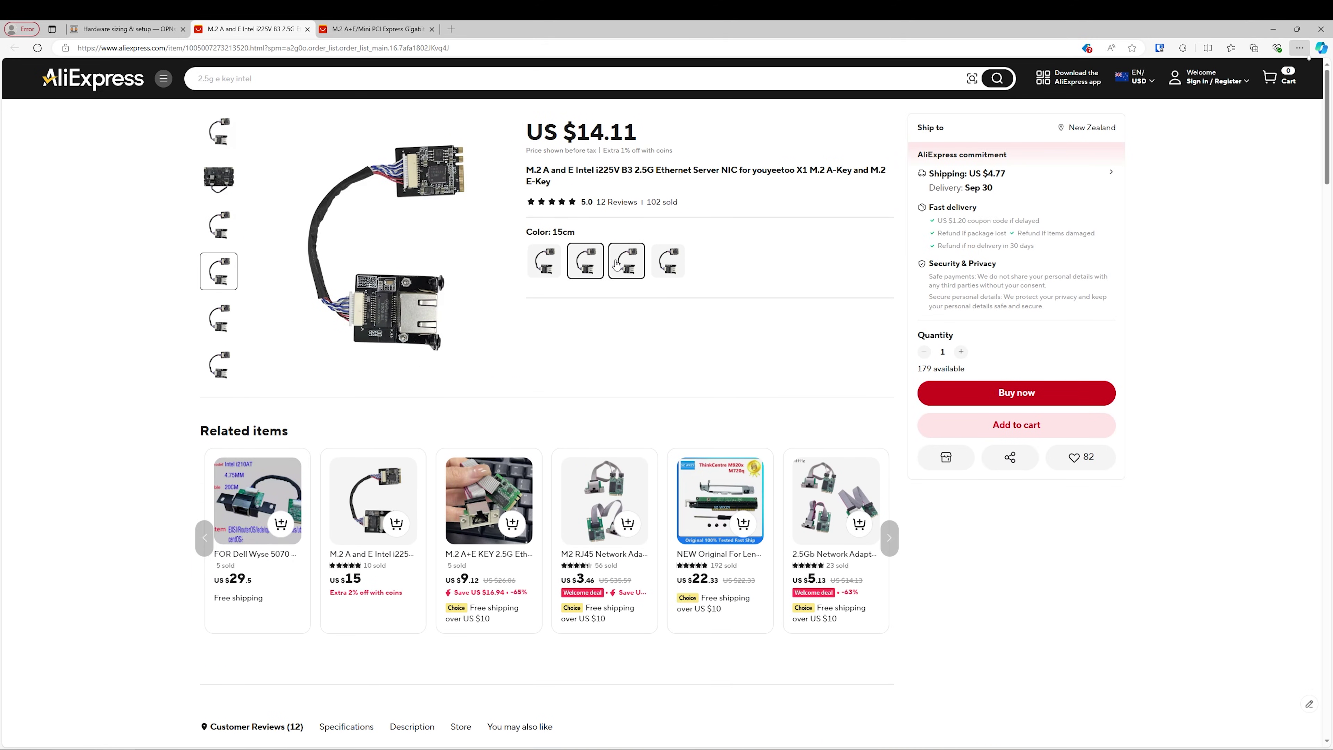
pyautogui.click(676, 271)
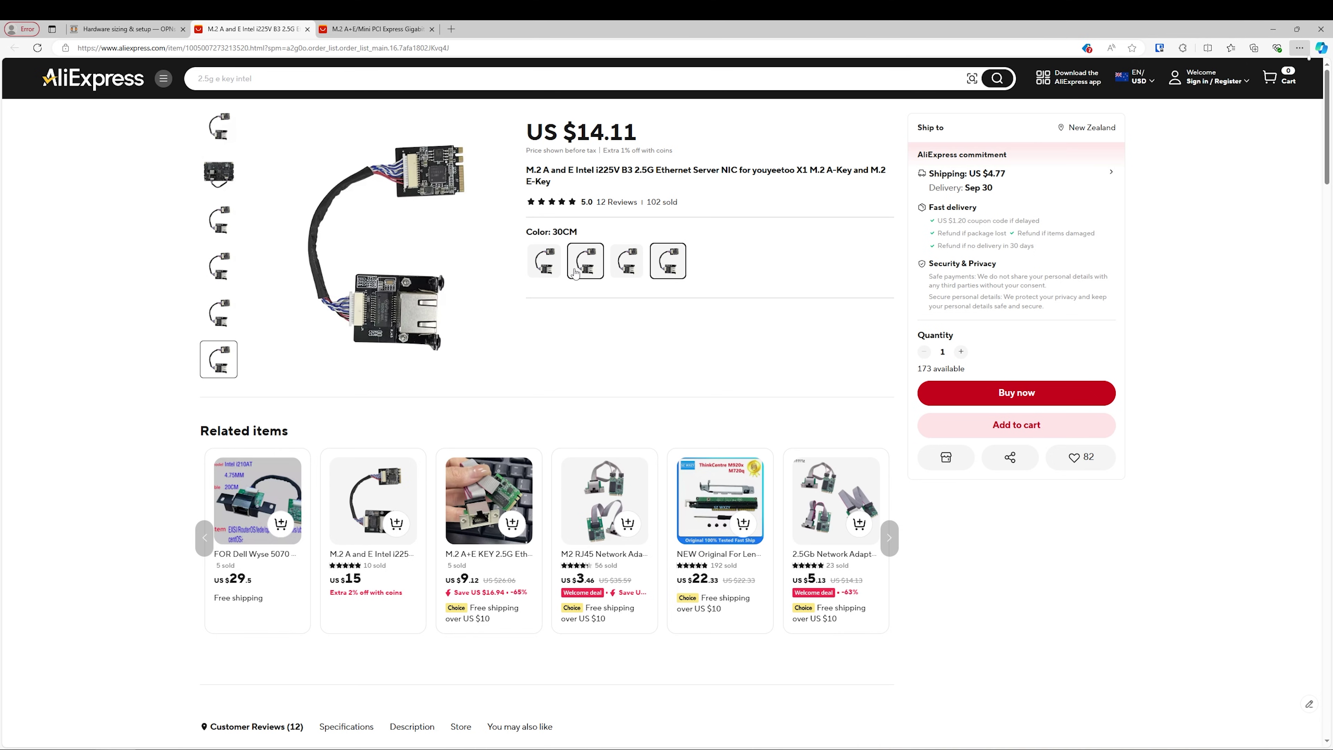
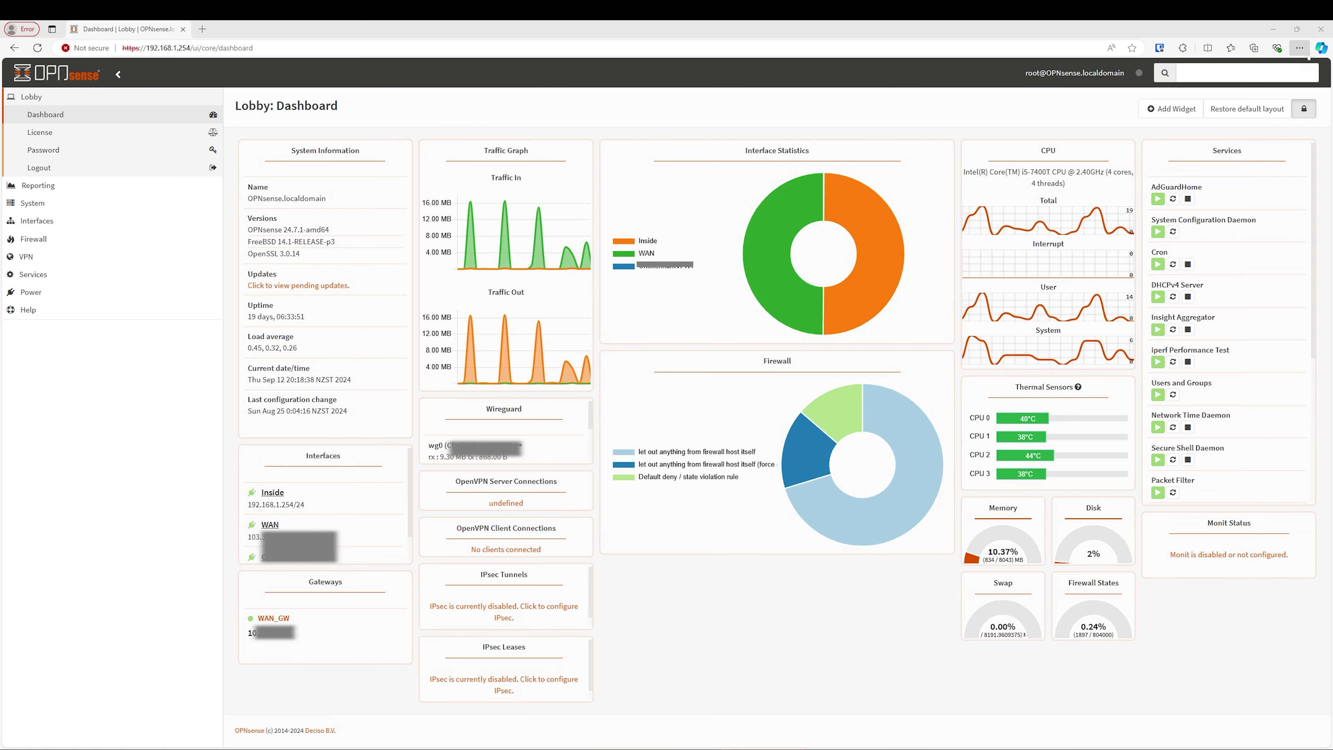
# Go through Reporting > Health to the Insight page showing WAN traffic totals and top ports and sources.
pyautogui.click(44, 188)
pyautogui.click(38, 132)
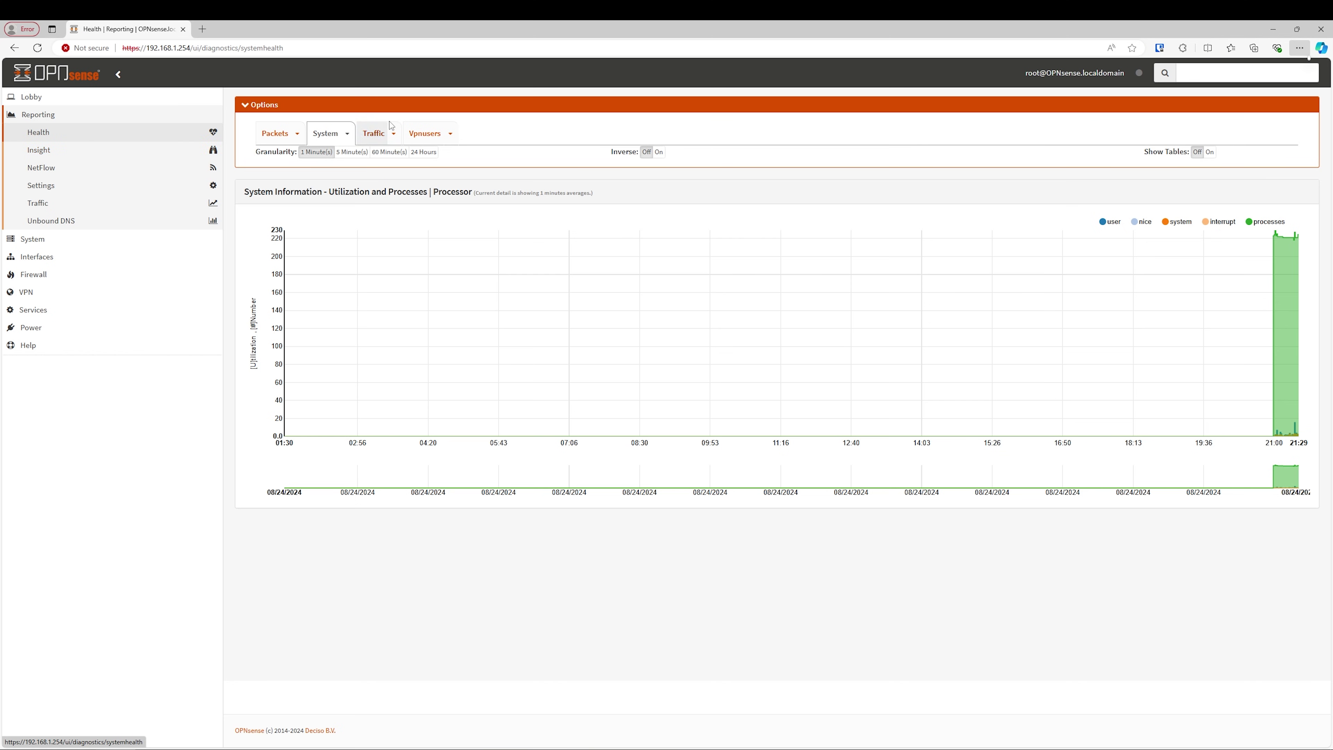
pyautogui.click(37, 149)
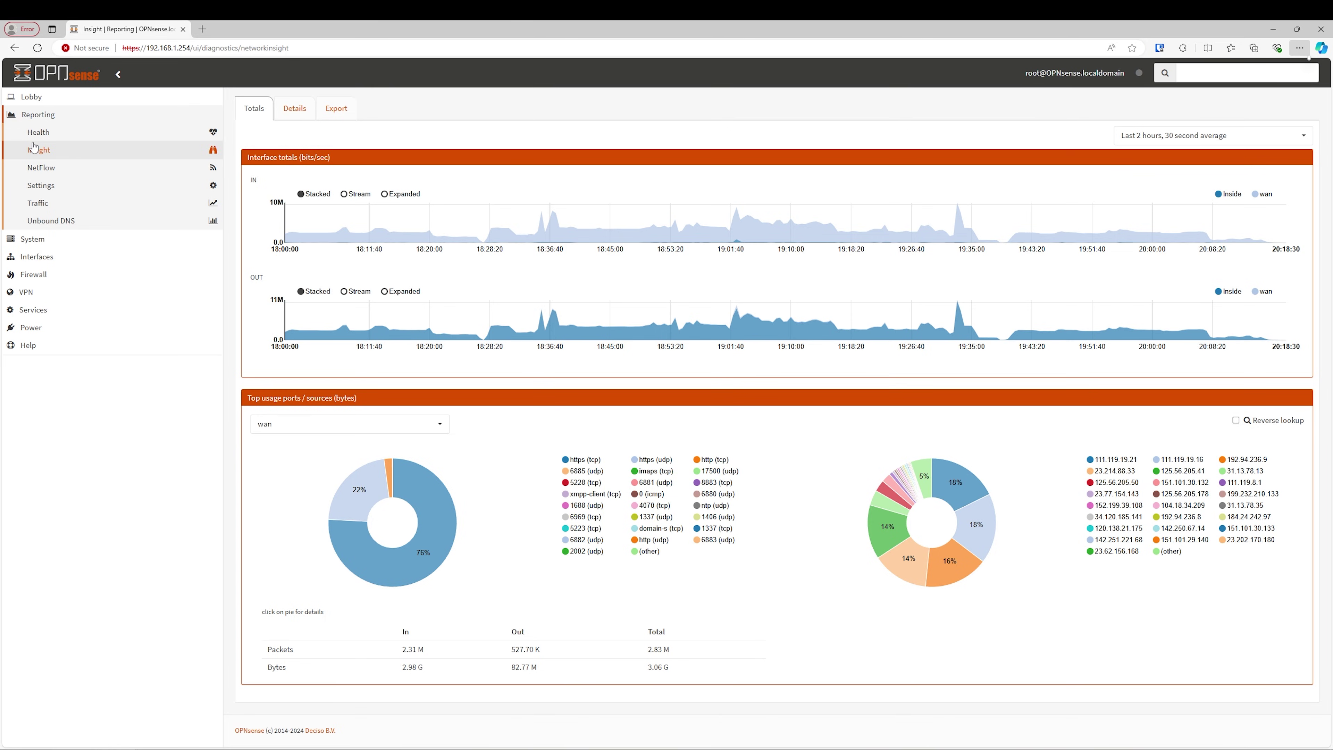
# View the live Traffic graphs, then the firmware status page showing version 24.7.1 on amd64.
pyautogui.click(50, 203)
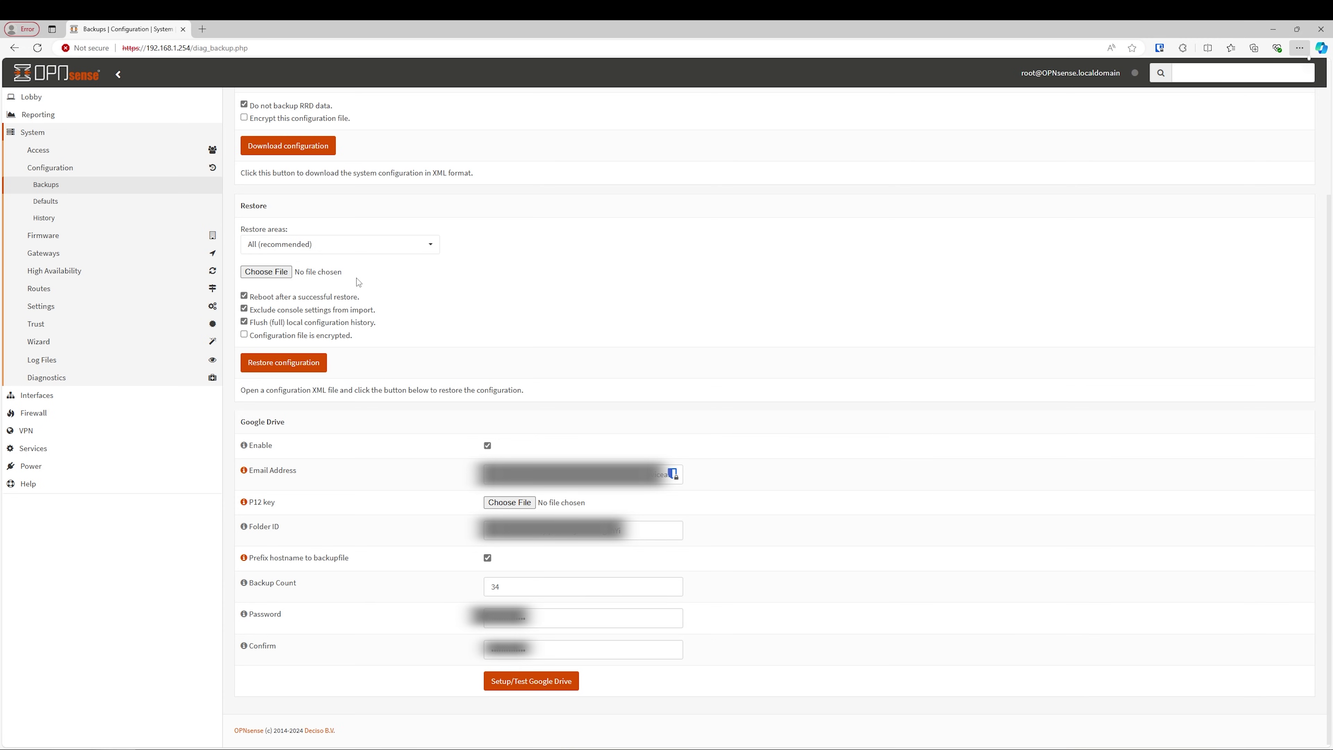
pyautogui.click(47, 235)
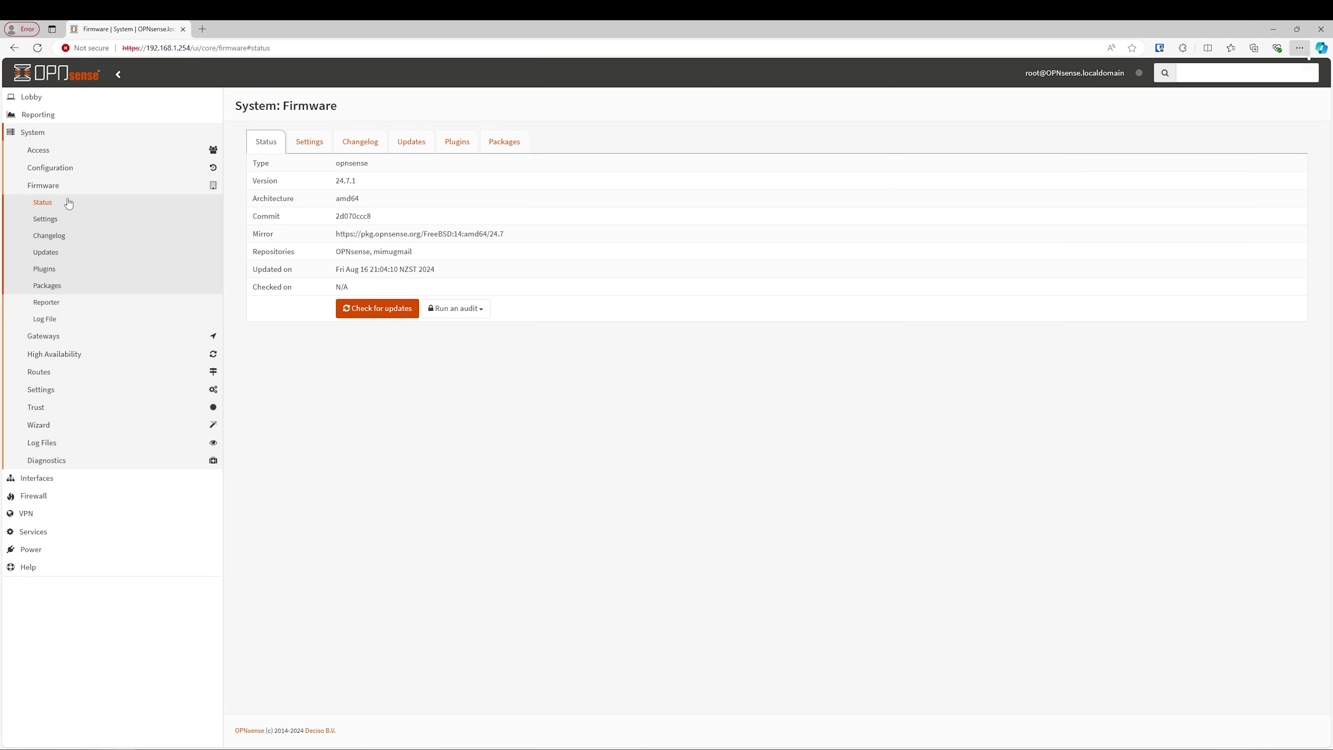
# Review the firmware settings, keeping the firmware type on Community.
pyautogui.click(99, 224)
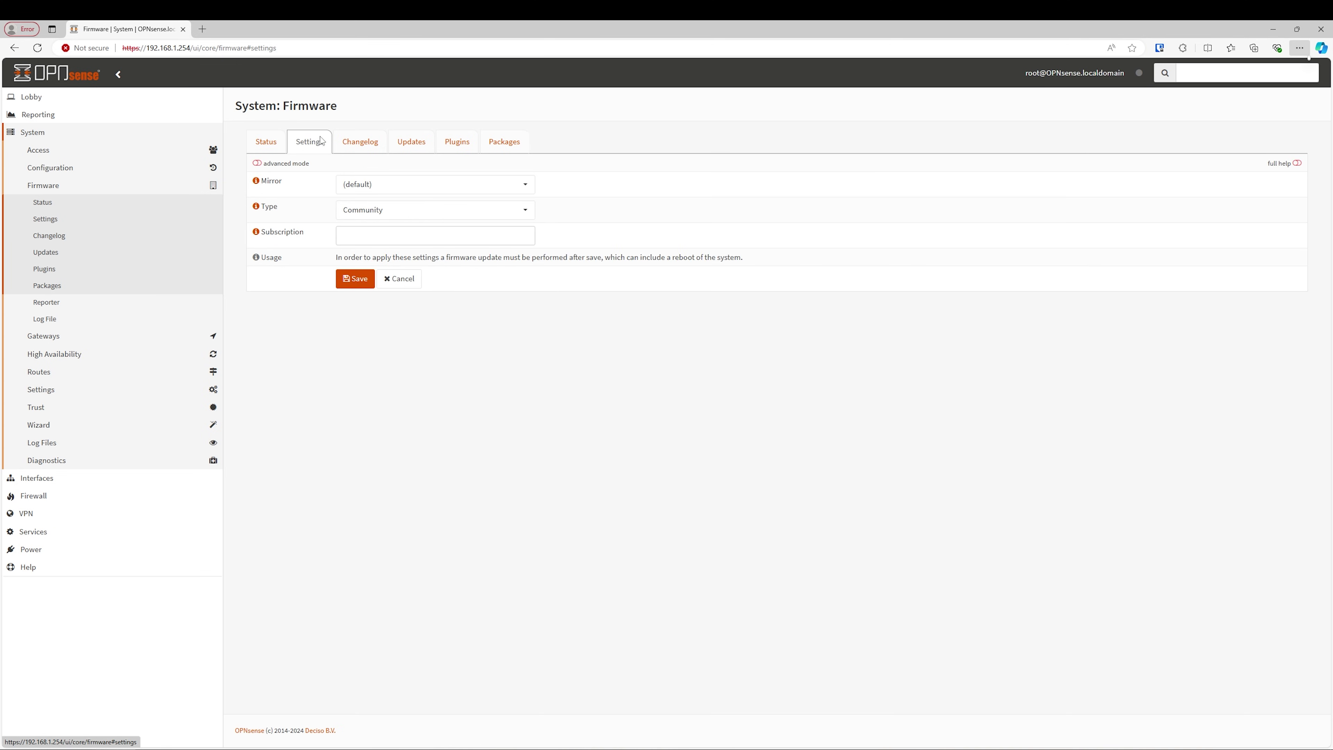
pyautogui.click(404, 210)
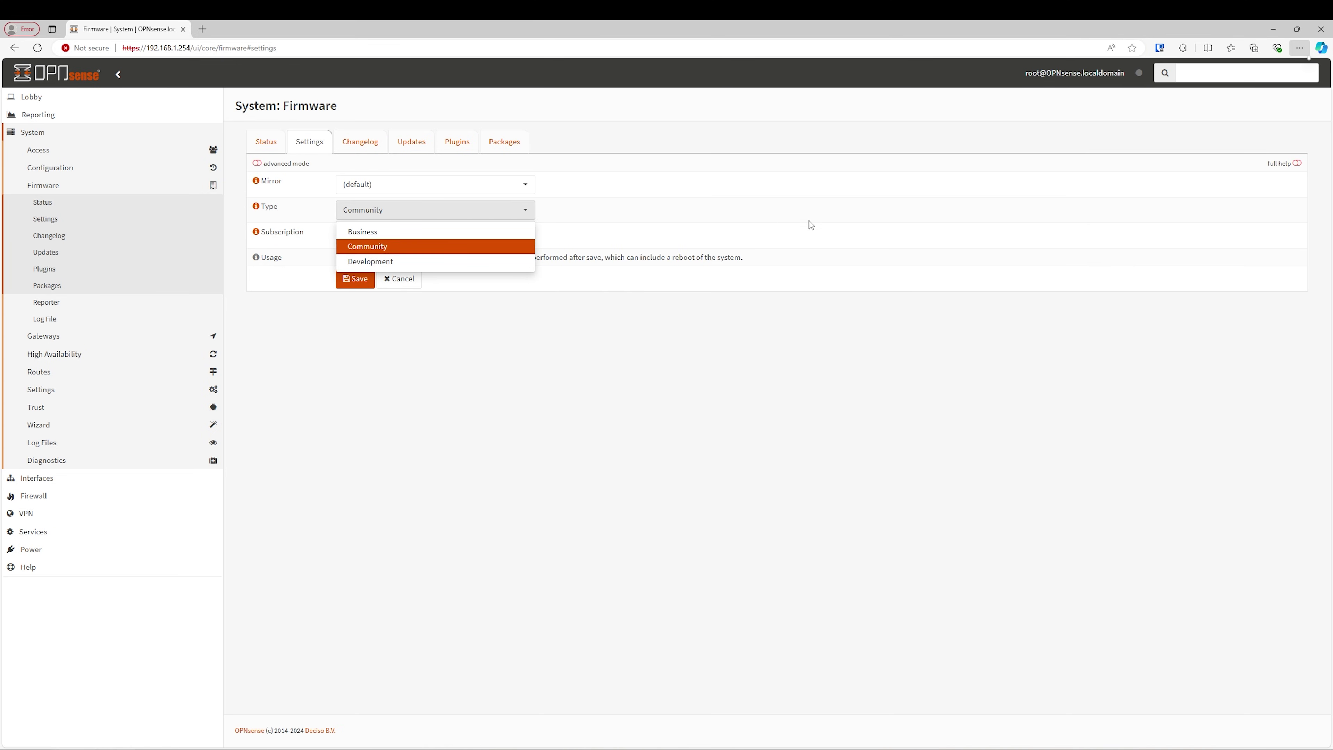
pyautogui.click(795, 229)
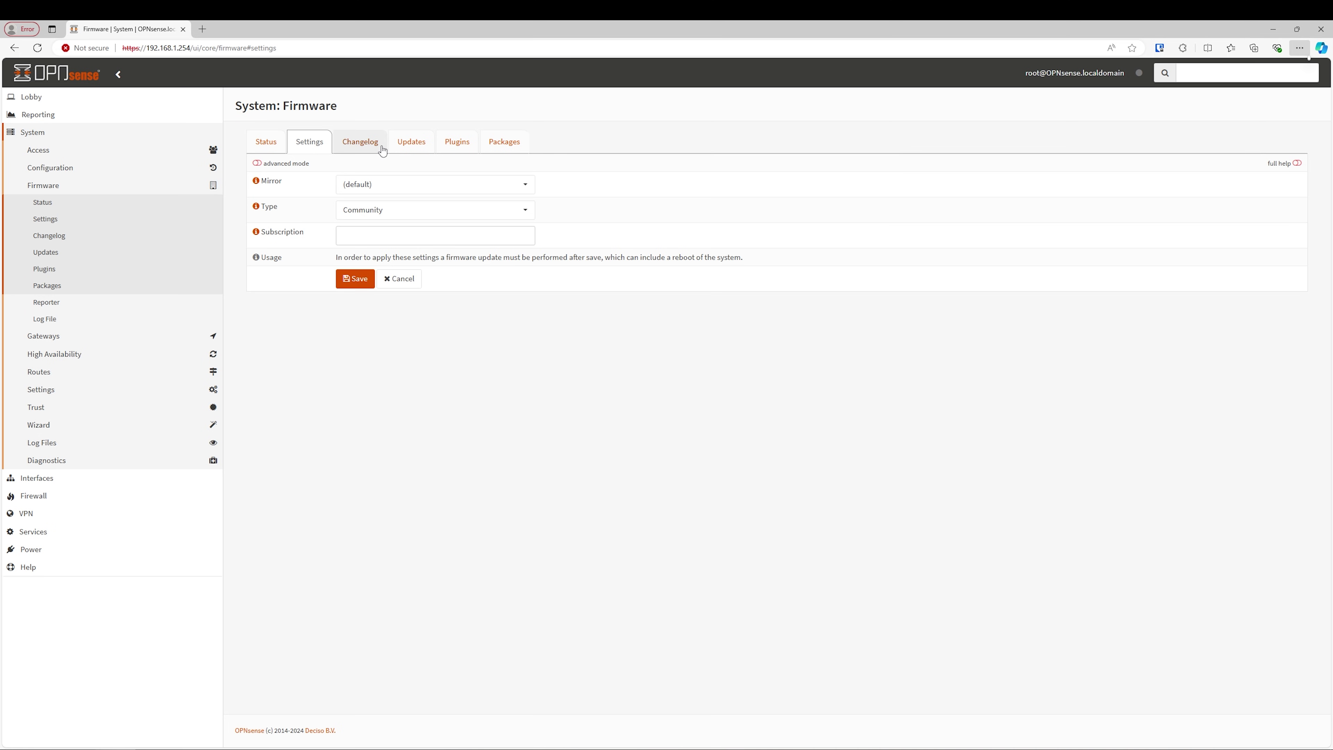
# List firmware plugins and briefly highlight the five installed ones, including AdGuardHome and tinc.
pyautogui.click(411, 143)
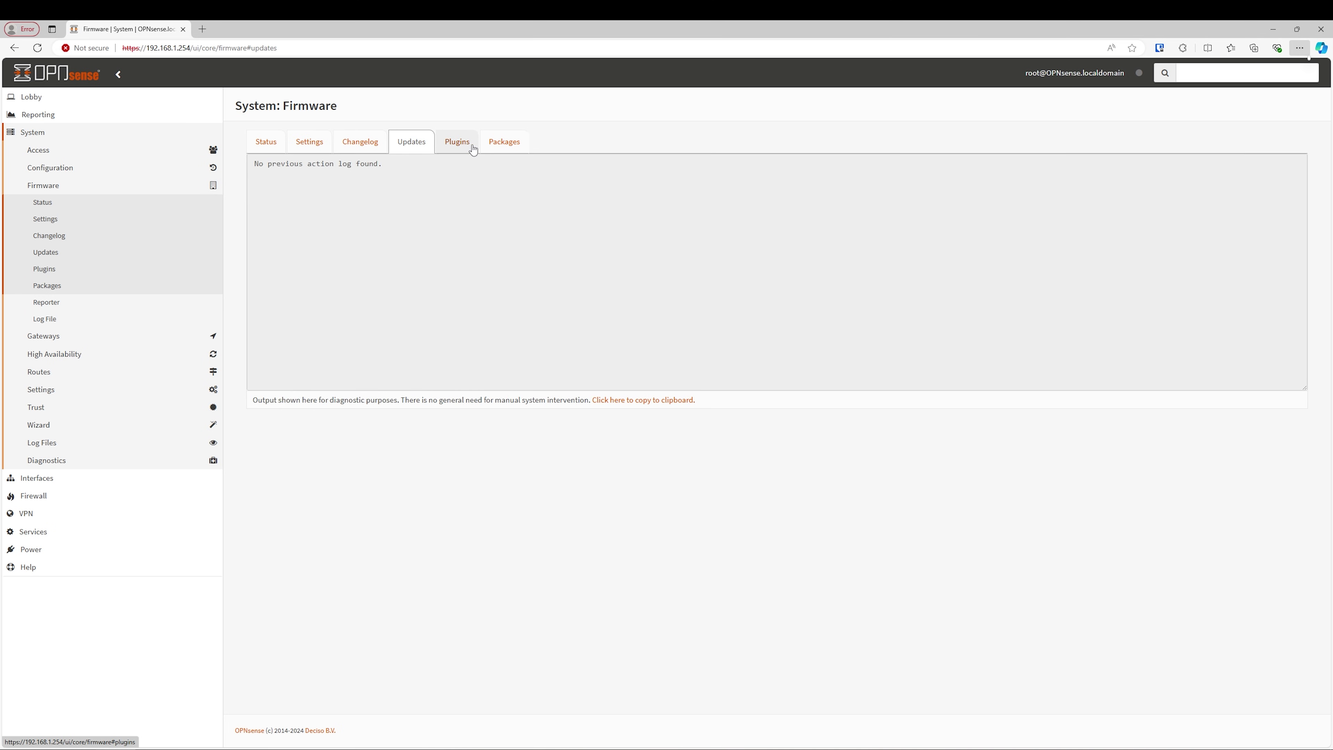
pyautogui.click(473, 149)
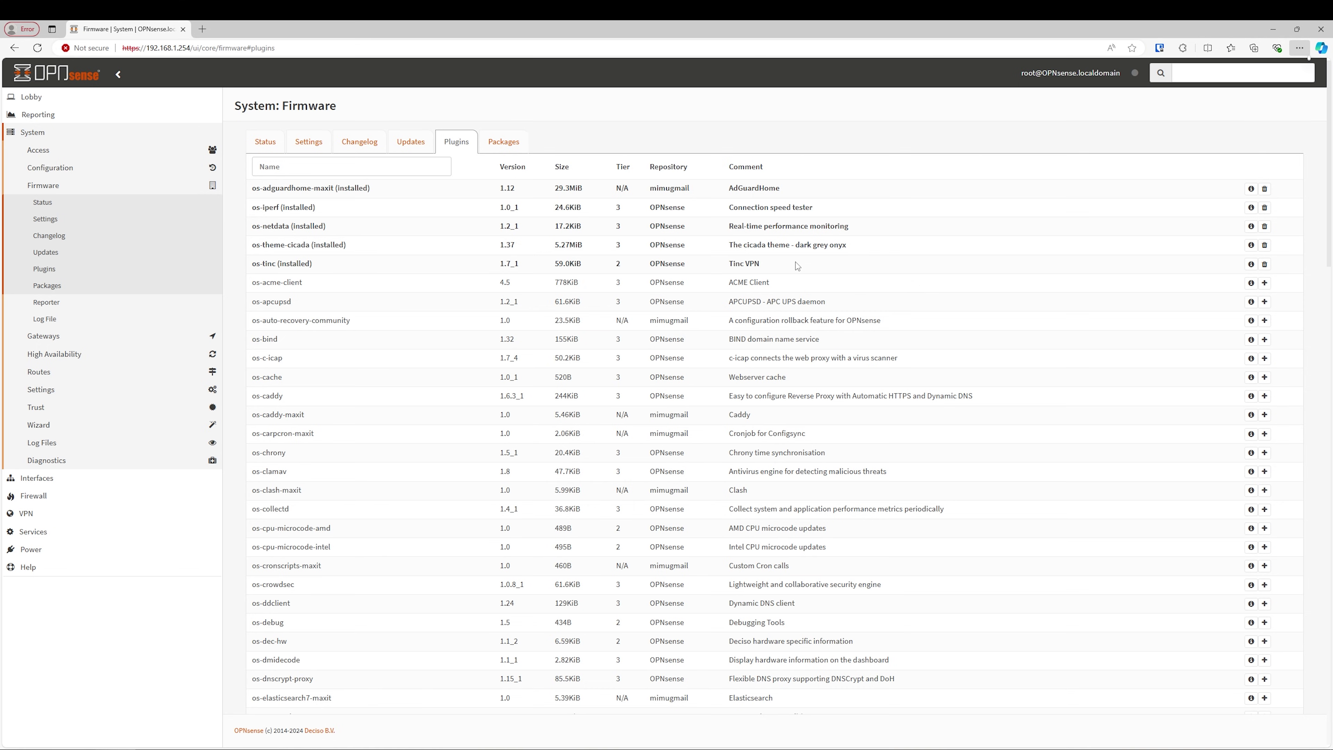
pyautogui.moveTo(790, 264); pyautogui.dragTo(400, 190)
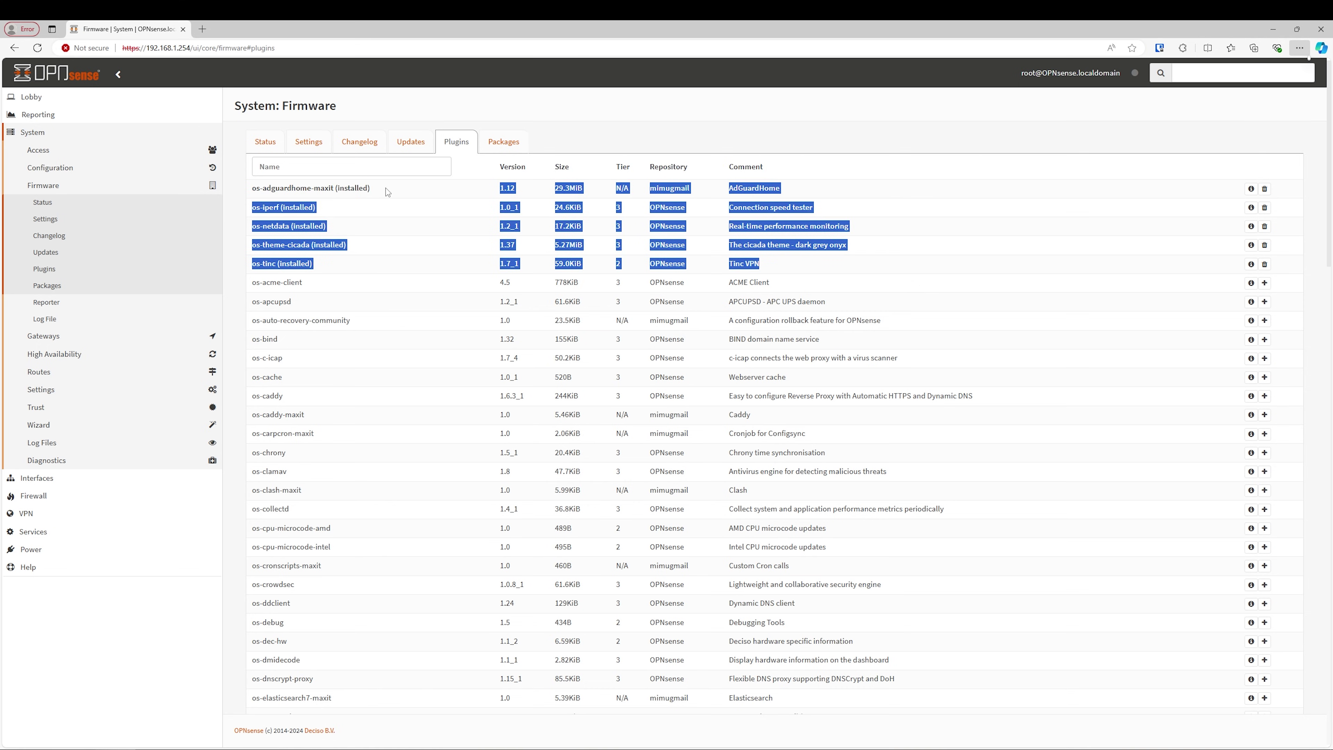
pyautogui.click(806, 118)
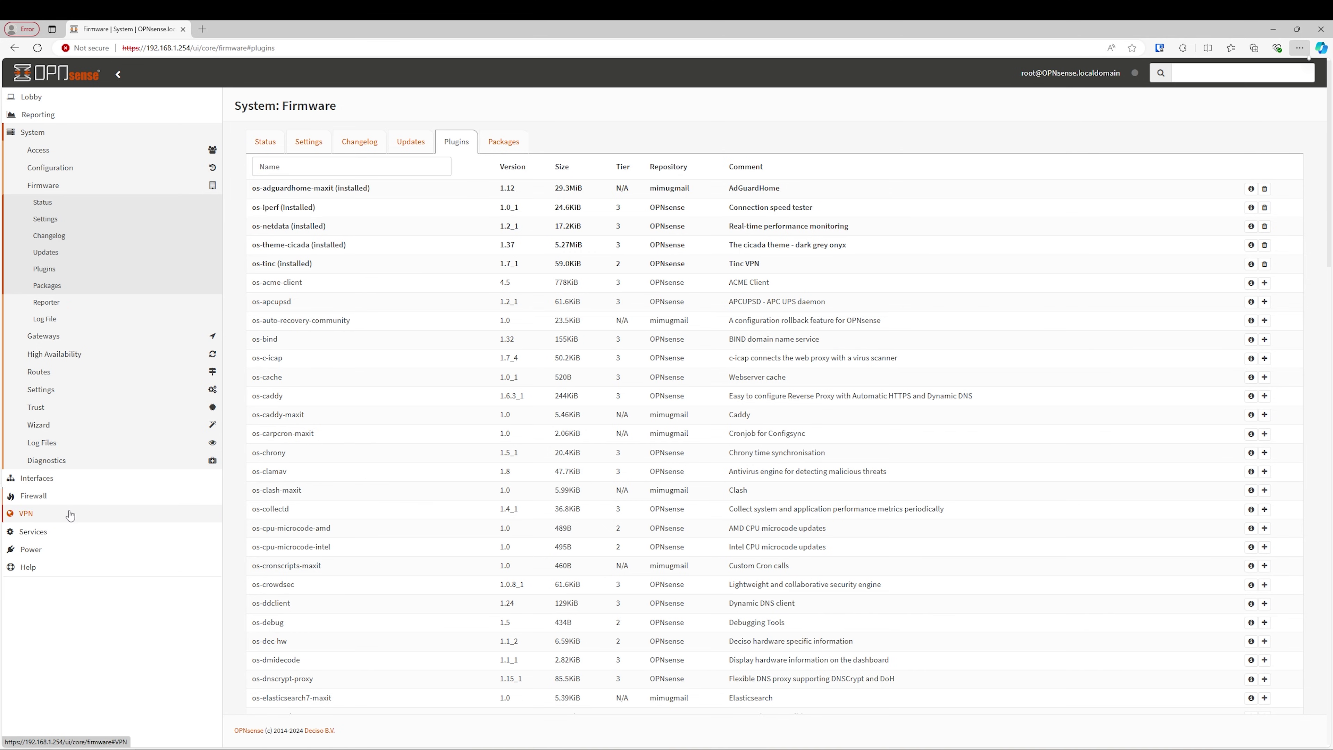
# Open the Adguardhome General settings under Services.
pyautogui.click(63, 533)
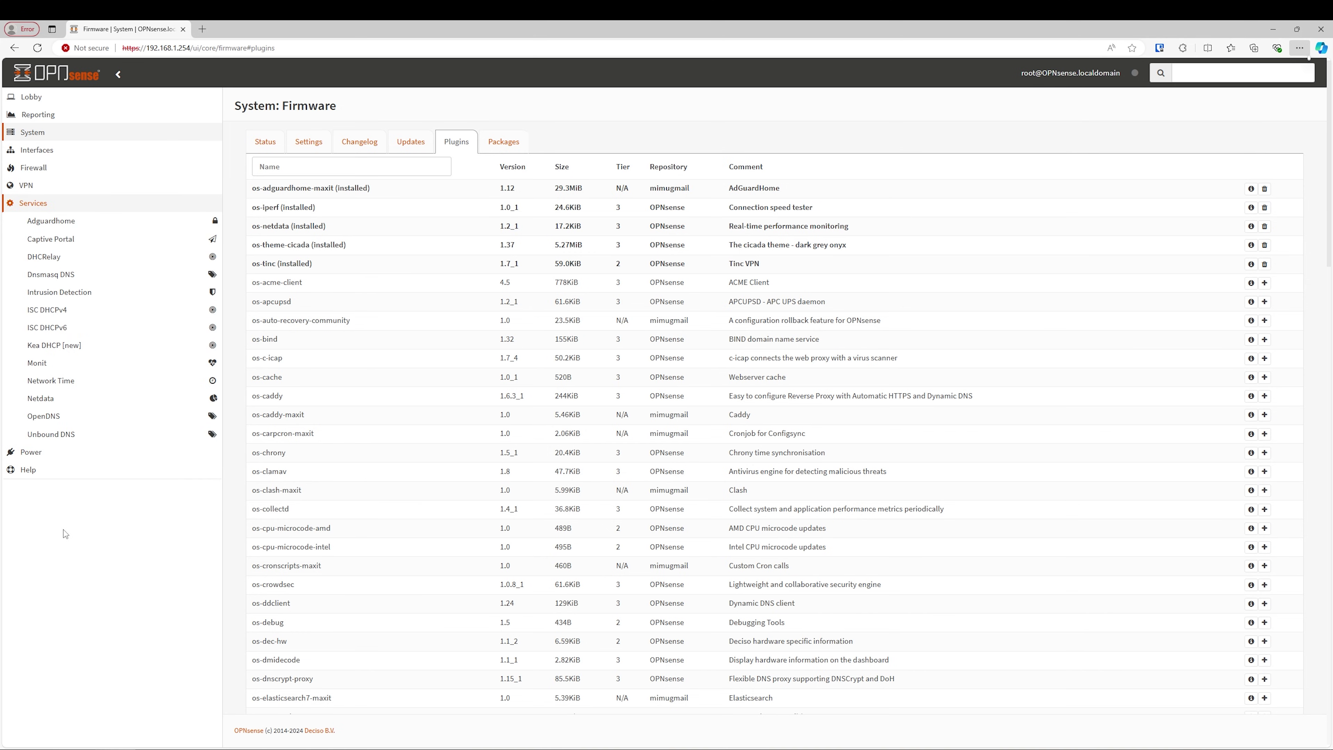
pyautogui.click(105, 223)
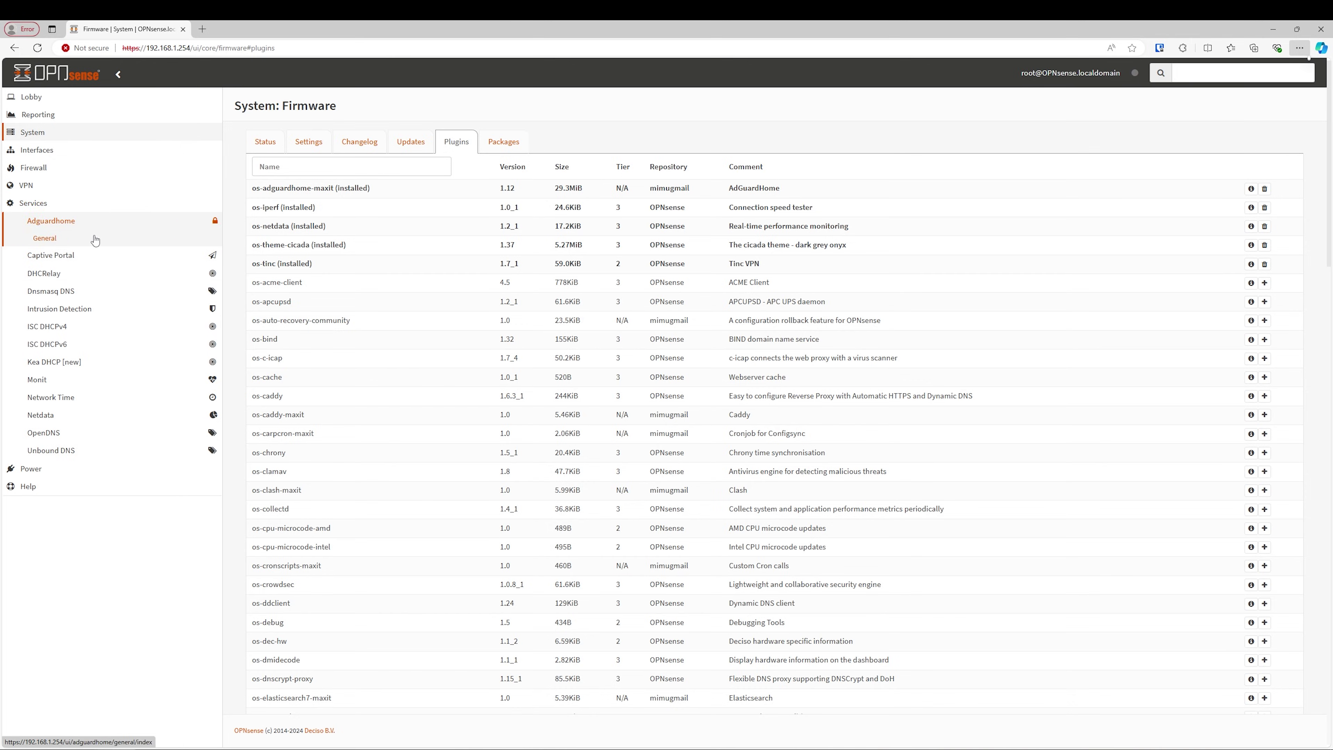
pyautogui.click(95, 239)
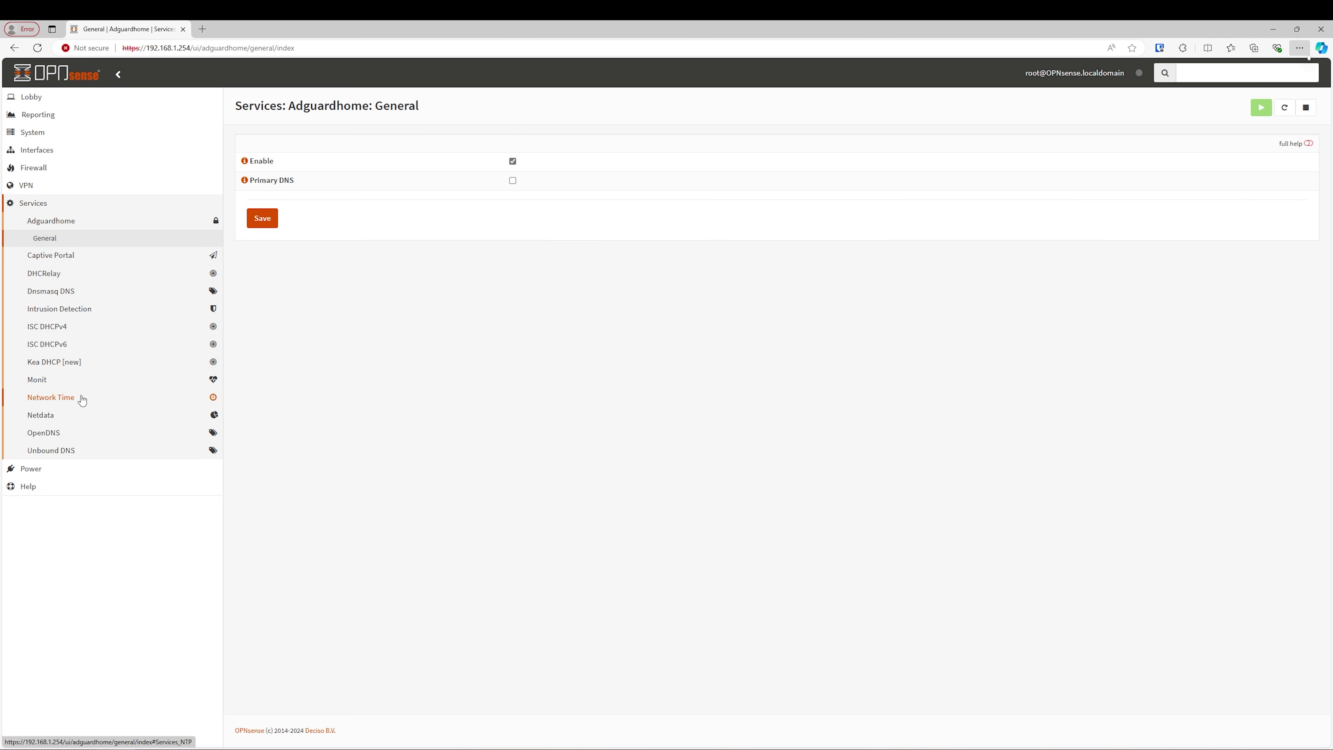
# Review the ISC DHCPv4 settings for the Inside interface, then go to OpenDNS.
pyautogui.click(78, 335)
pyautogui.click(79, 343)
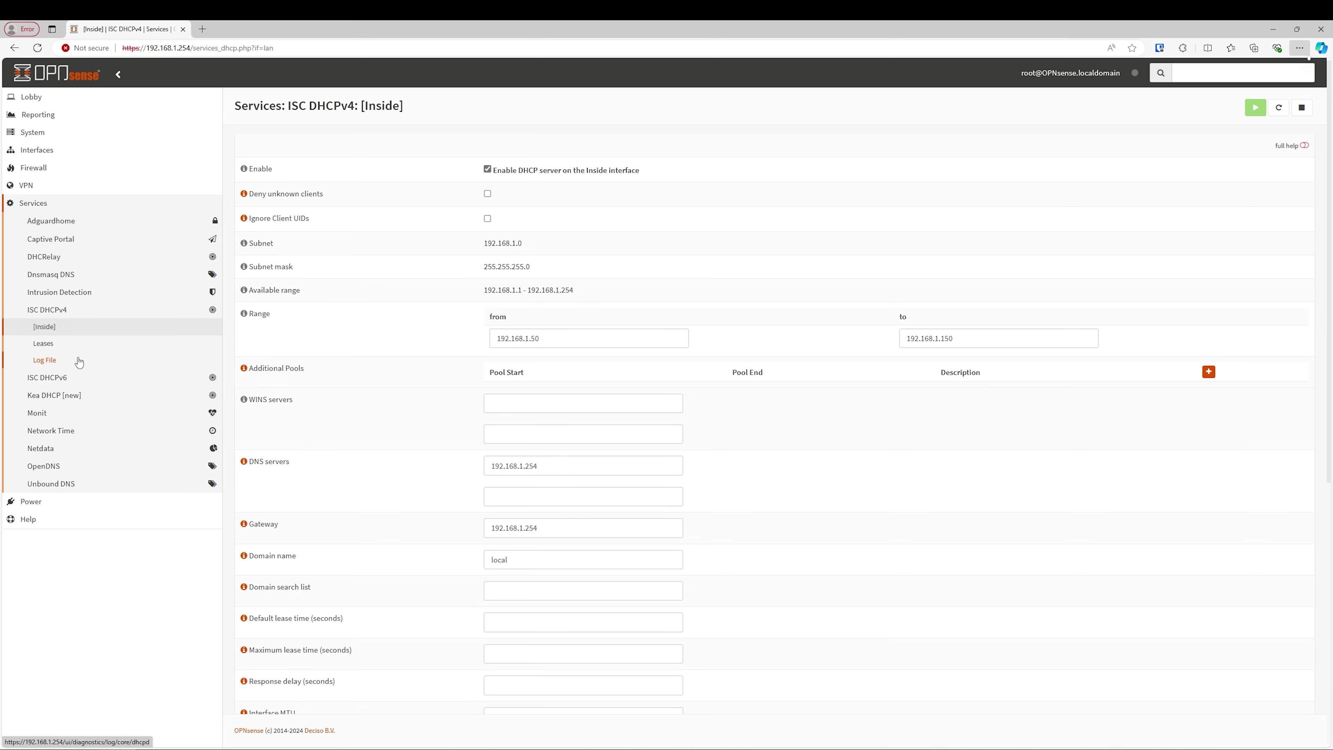
pyautogui.scroll(-3, 87, 368)
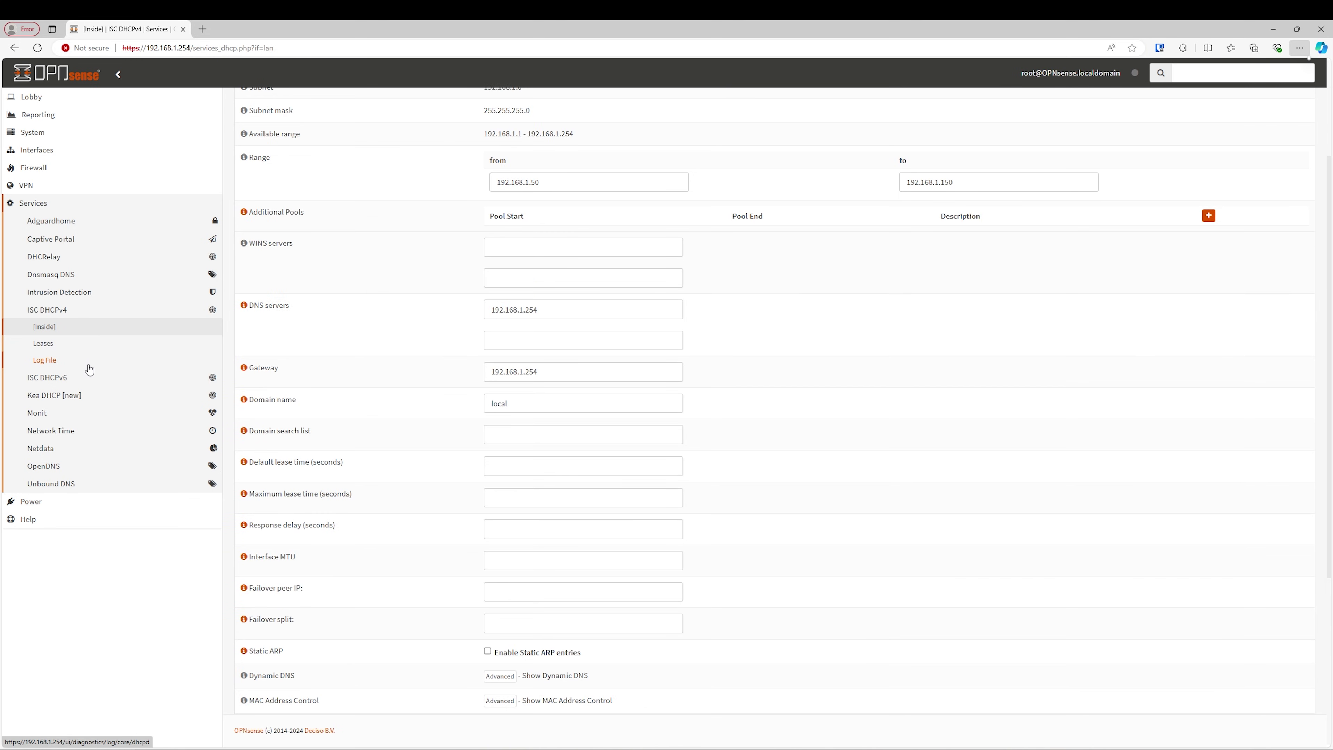
pyautogui.scroll(-5, 90, 369)
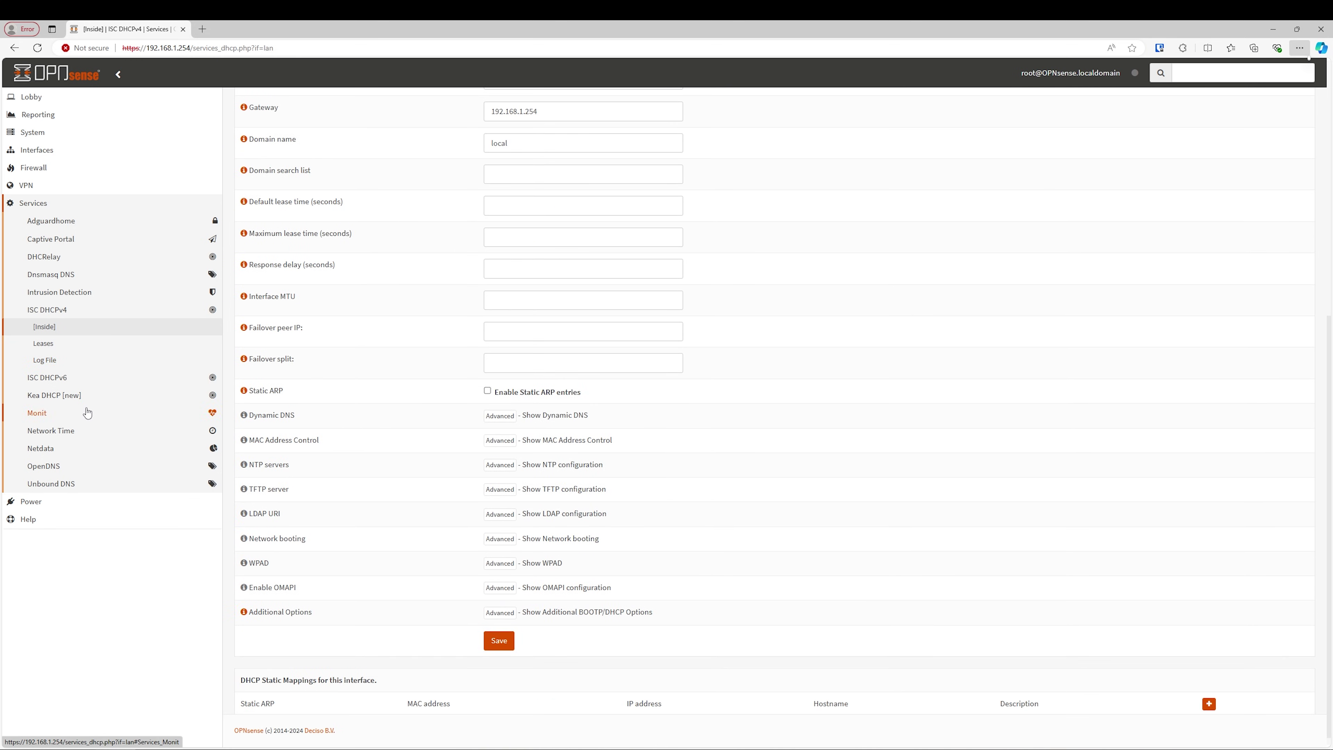
pyautogui.click(80, 470)
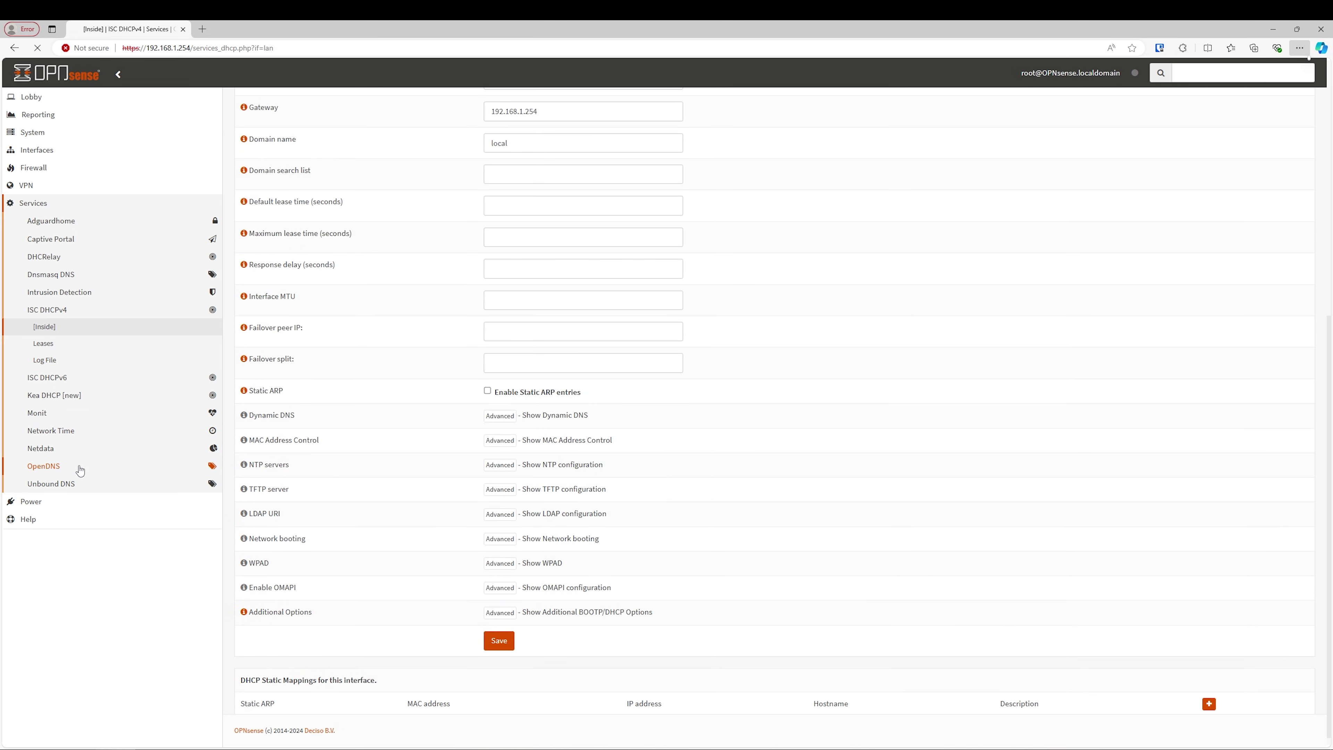
# Check Unbound query forwarding to 192.168.1.254 port 5353, then open the Inside interface settings.
pyautogui.click(74, 448)
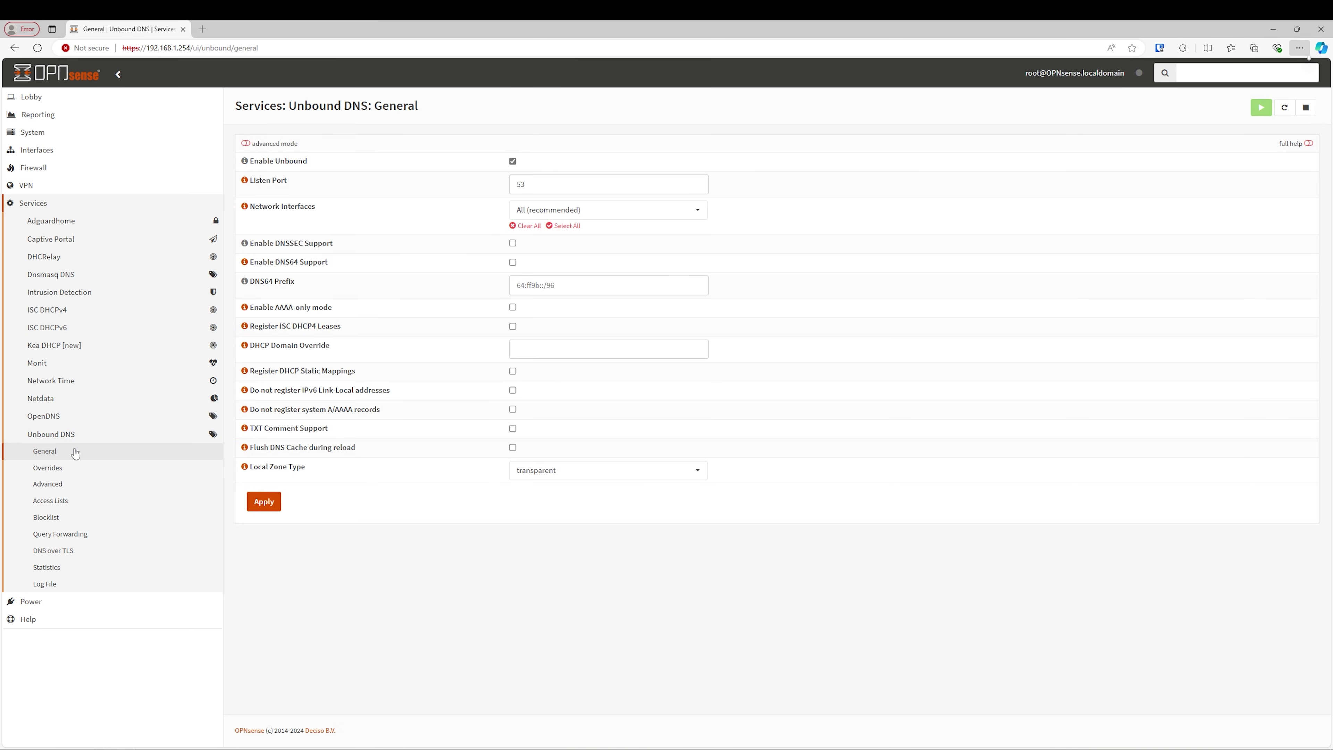
pyautogui.click(80, 534)
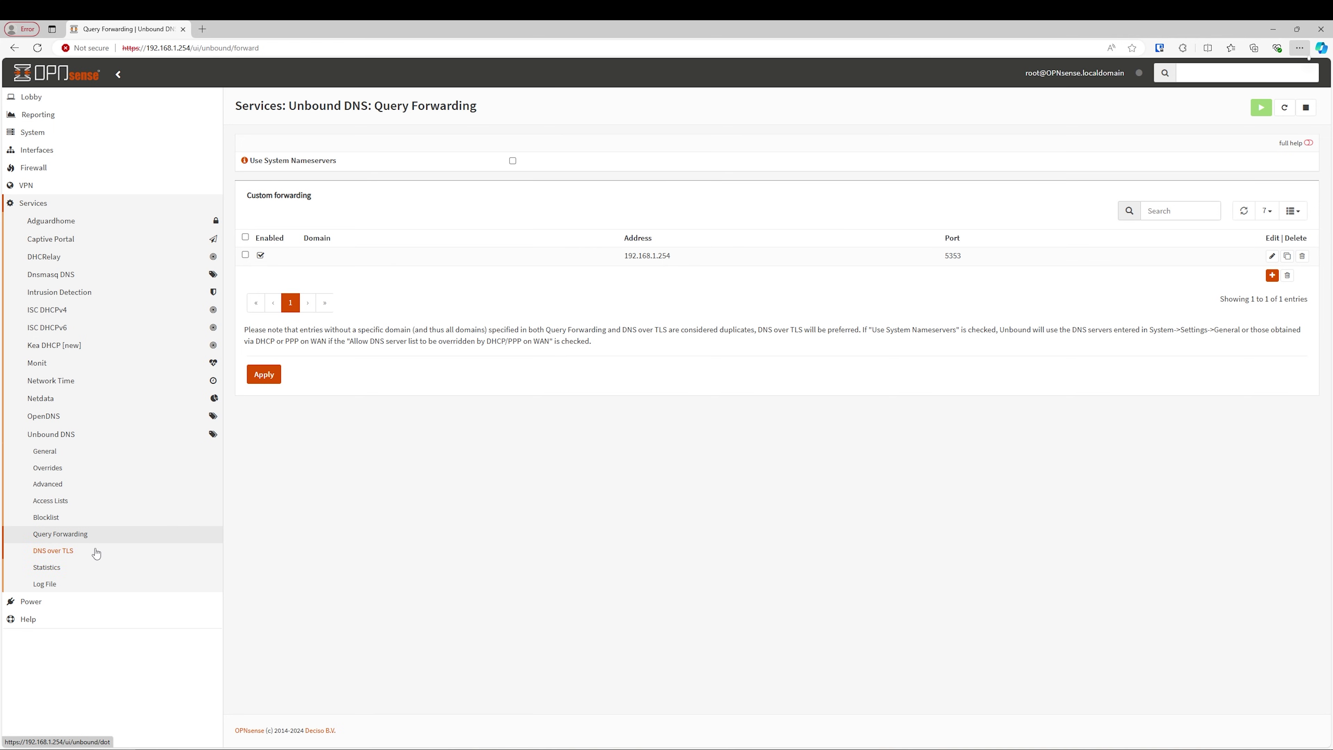
pyautogui.click(71, 187)
pyautogui.click(69, 173)
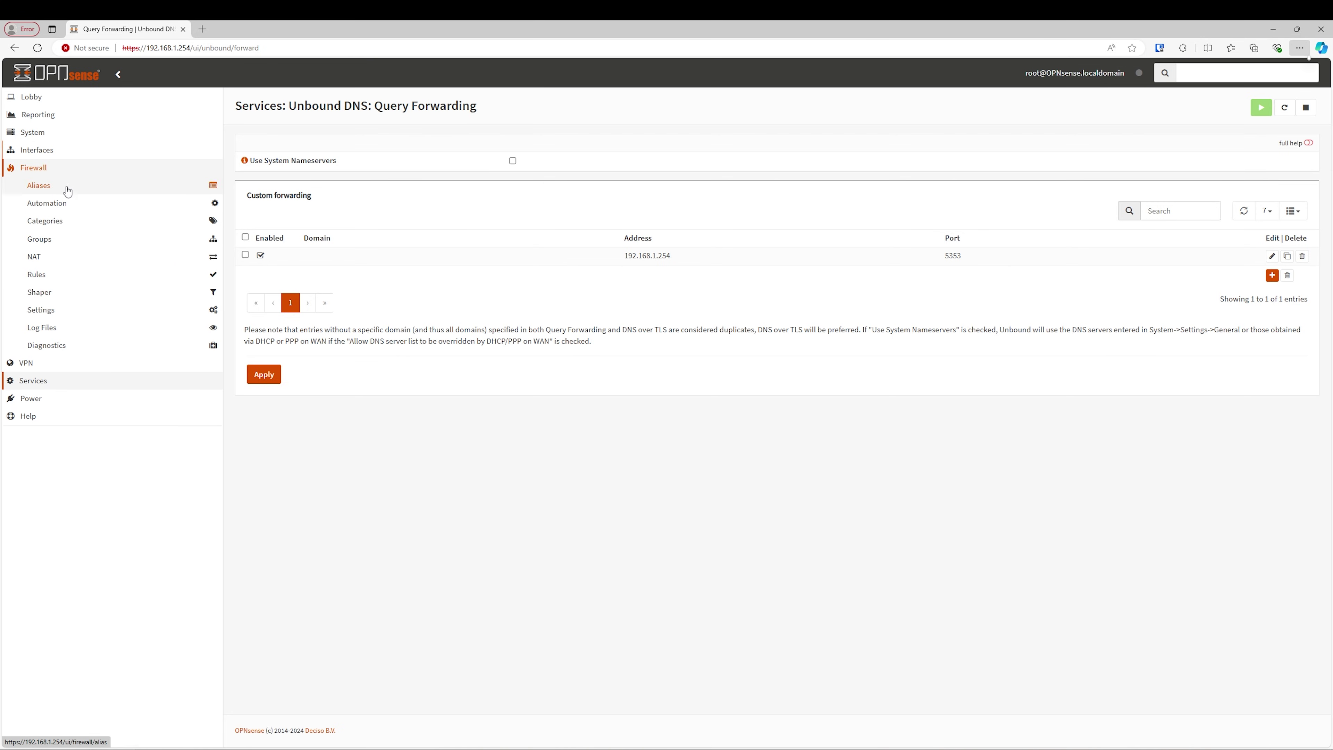
pyautogui.click(48, 150)
pyautogui.click(56, 186)
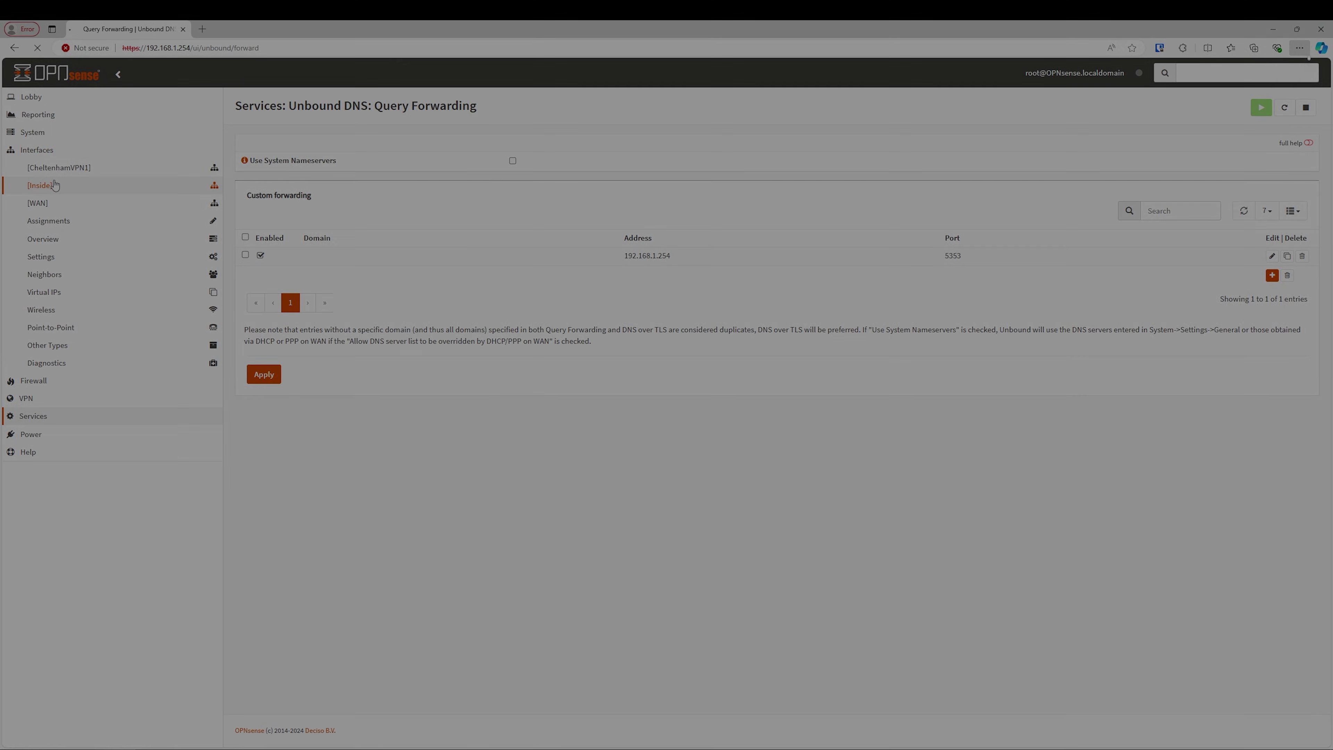